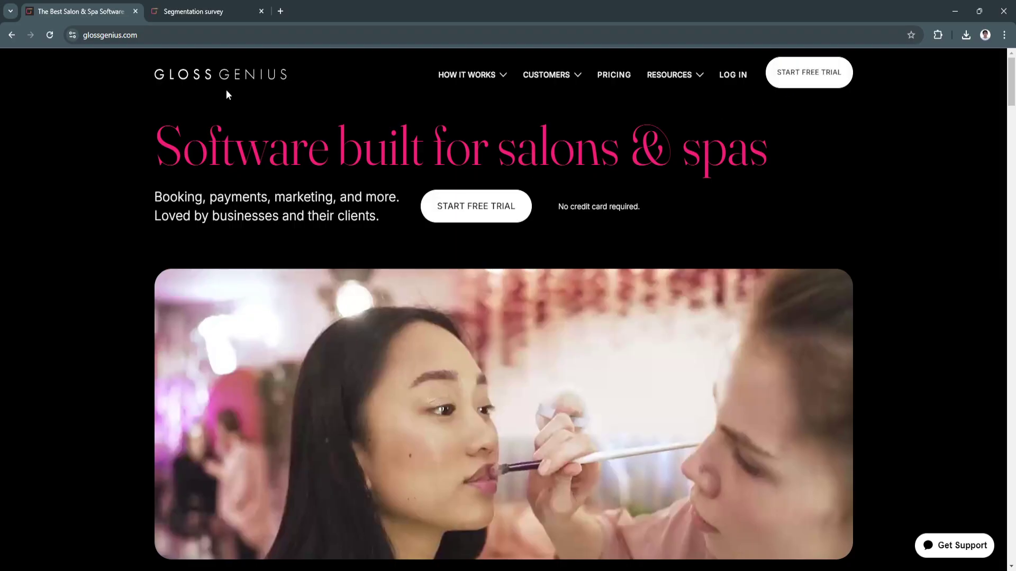
In the segmentation survey, choose Barber as the specialty and continue to the team-size question
left_click(185, 12)
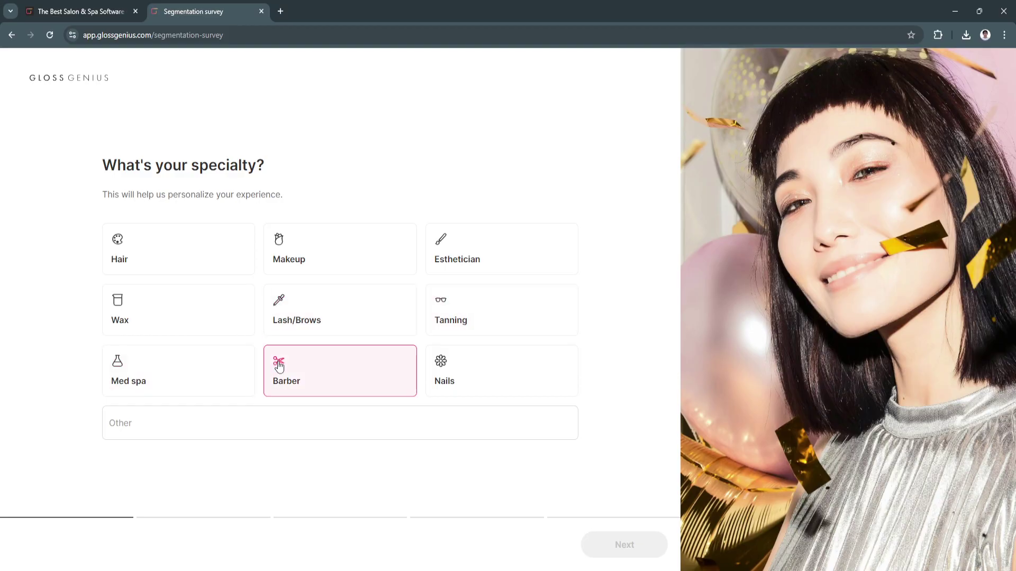
left_click(197, 417)
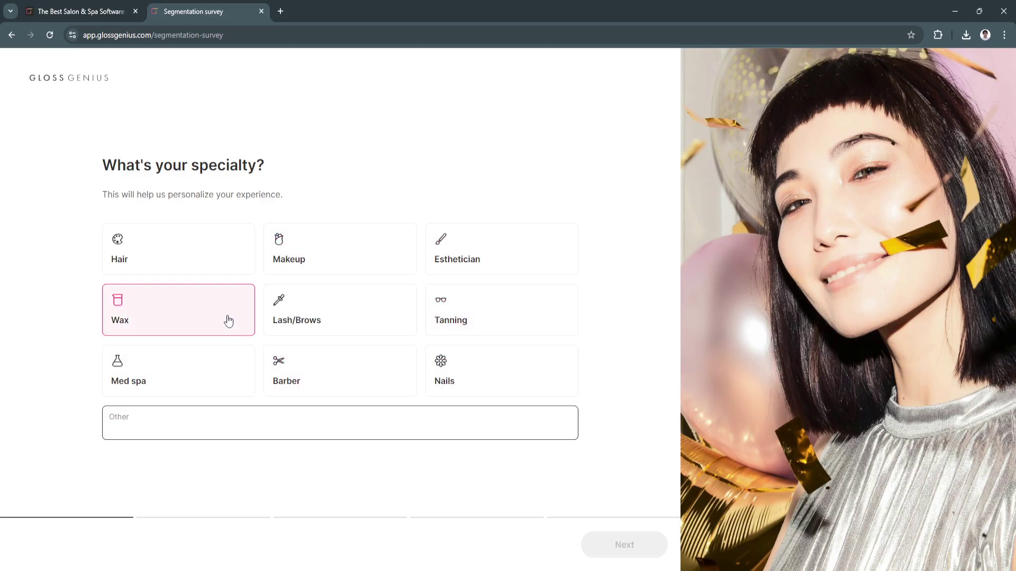
left_click(297, 364)
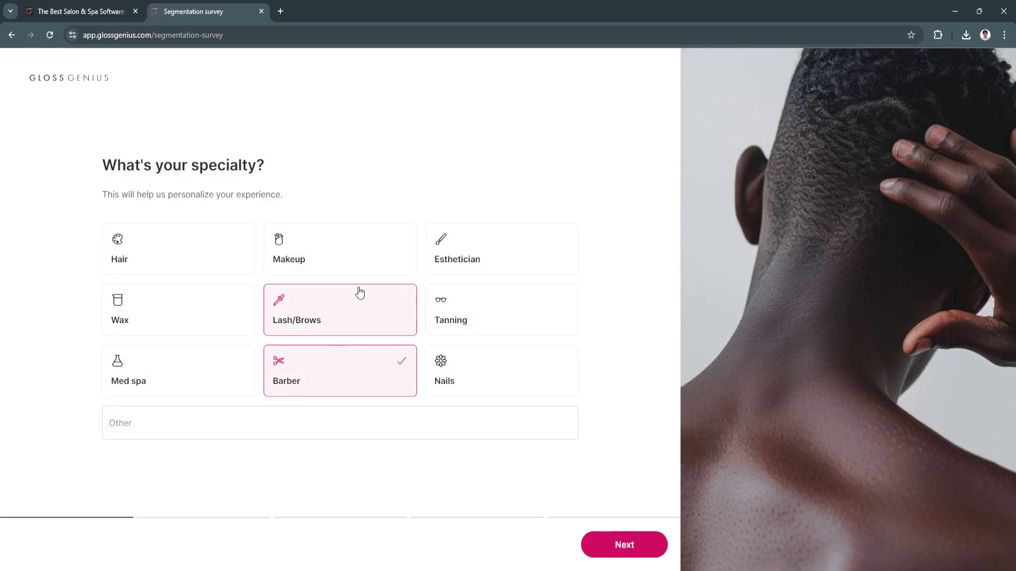
left_click(619, 545)
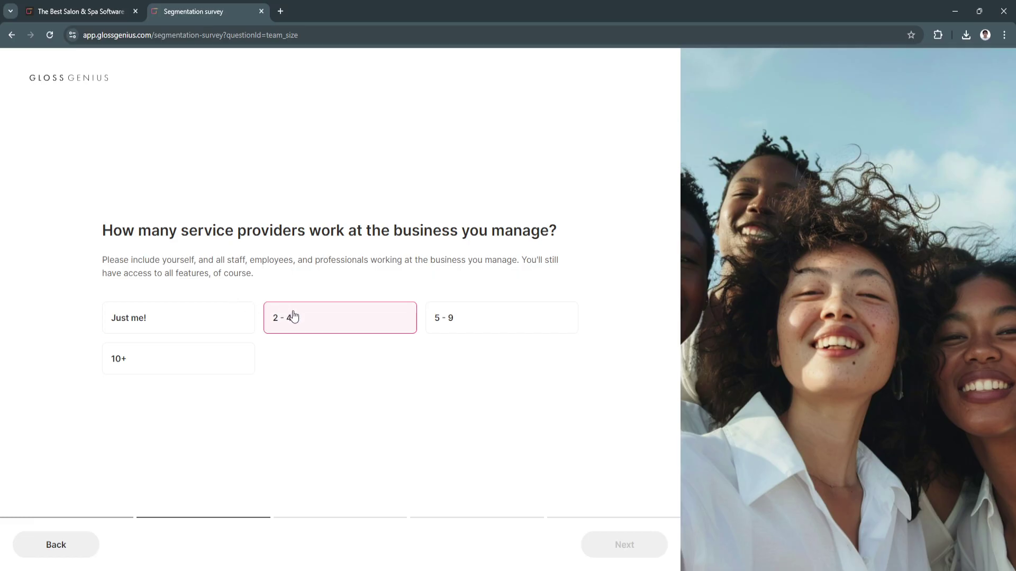
Answer 2 - 4 service providers and 5 - 9 appointments per week
left_click(325, 322)
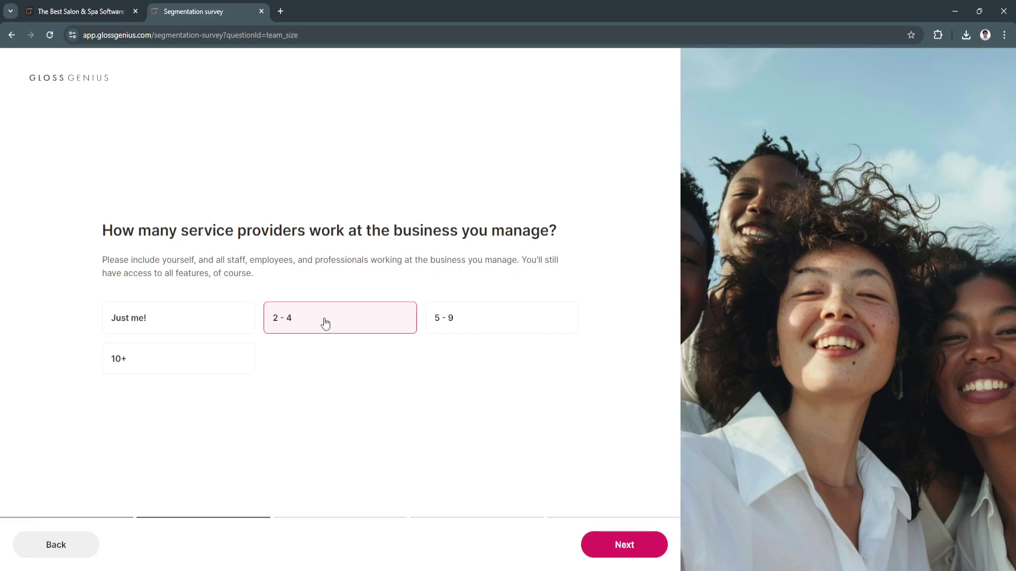
left_click(611, 540)
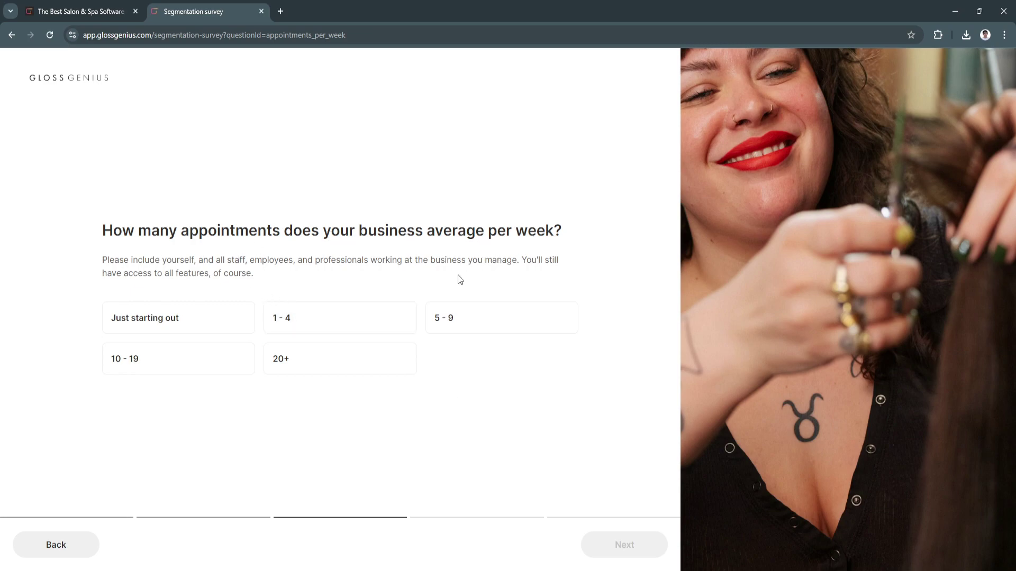
left_click(447, 317)
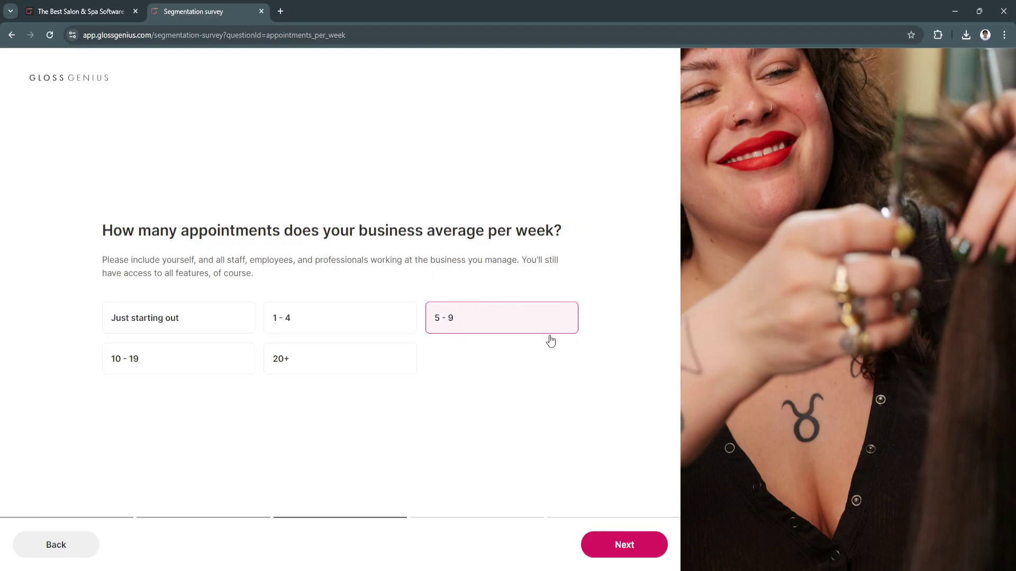
left_click(614, 546)
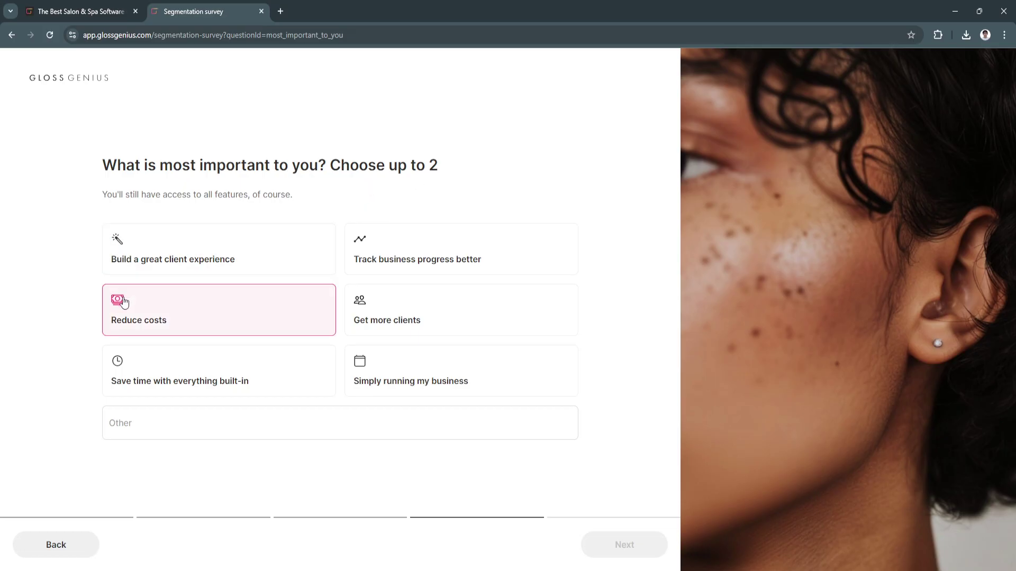
Pick 'Build a great client experience' and 'Simply running my business' as priorities, then continue
left_click(201, 266)
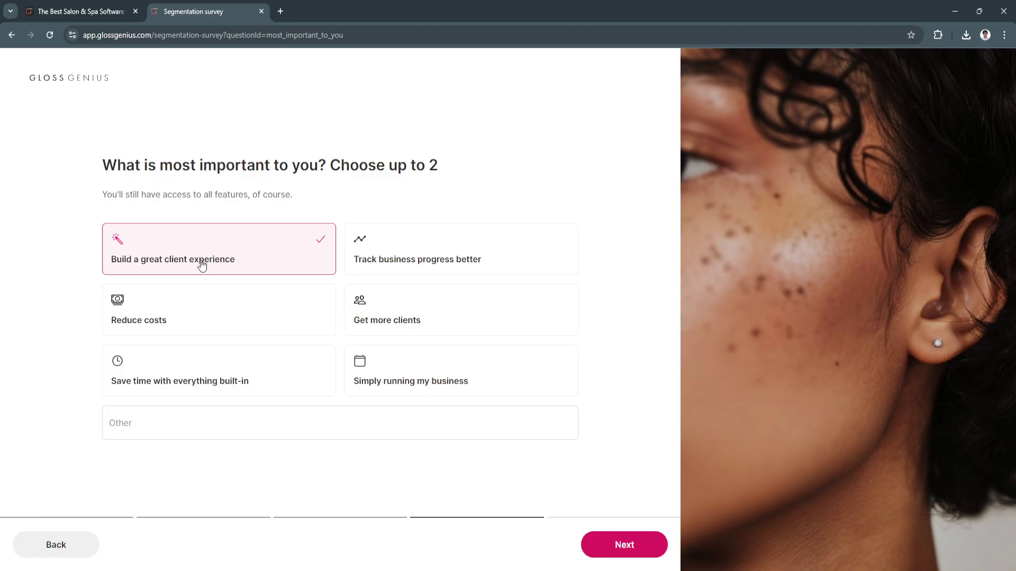
left_click(363, 380)
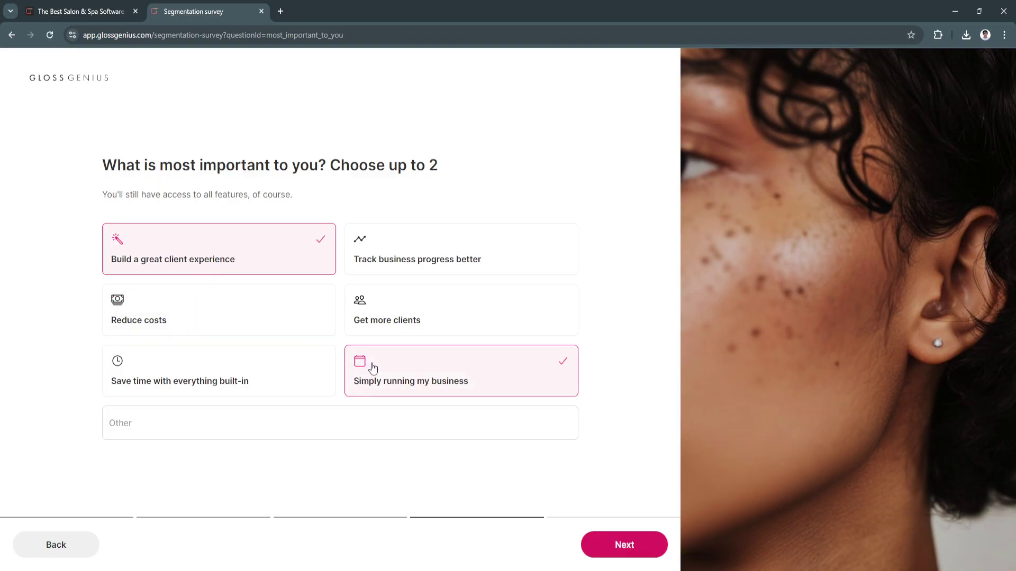
left_click(615, 544)
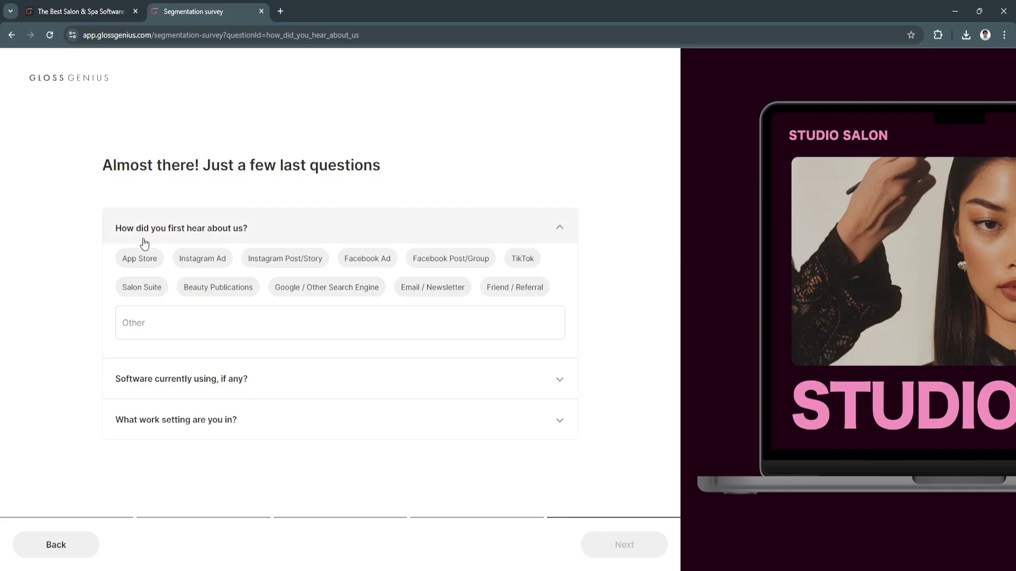
Answer Instagram Post/Story as referral source and 'Not using any' software, and pick a work setting
left_click(313, 259)
left_click(512, 267)
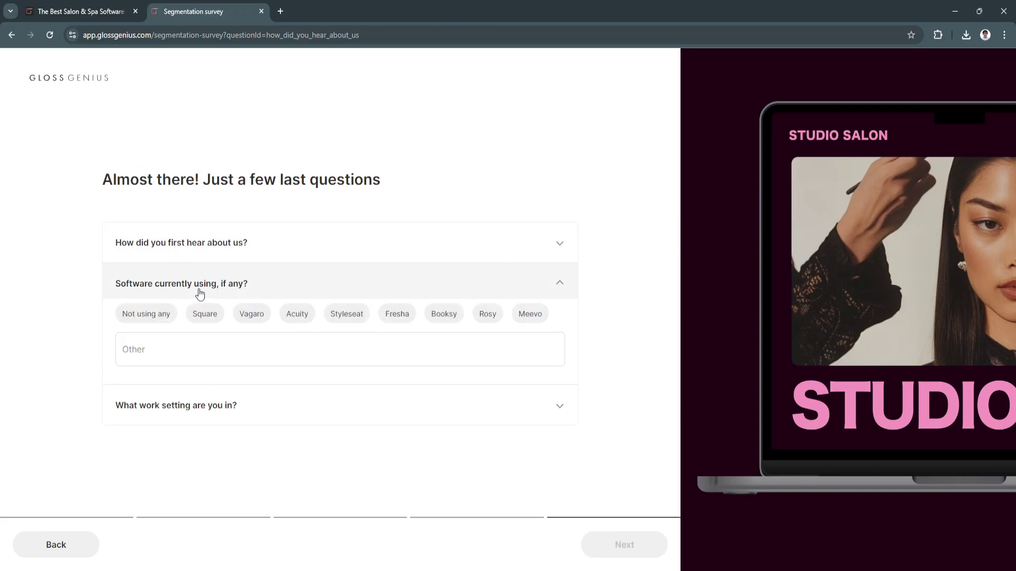
left_click(157, 314)
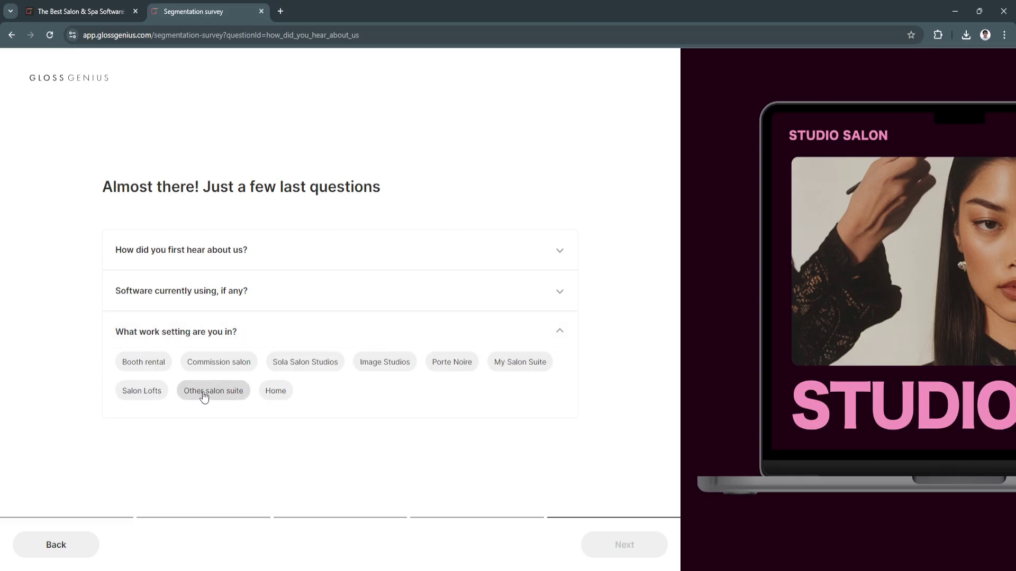
left_click(217, 368)
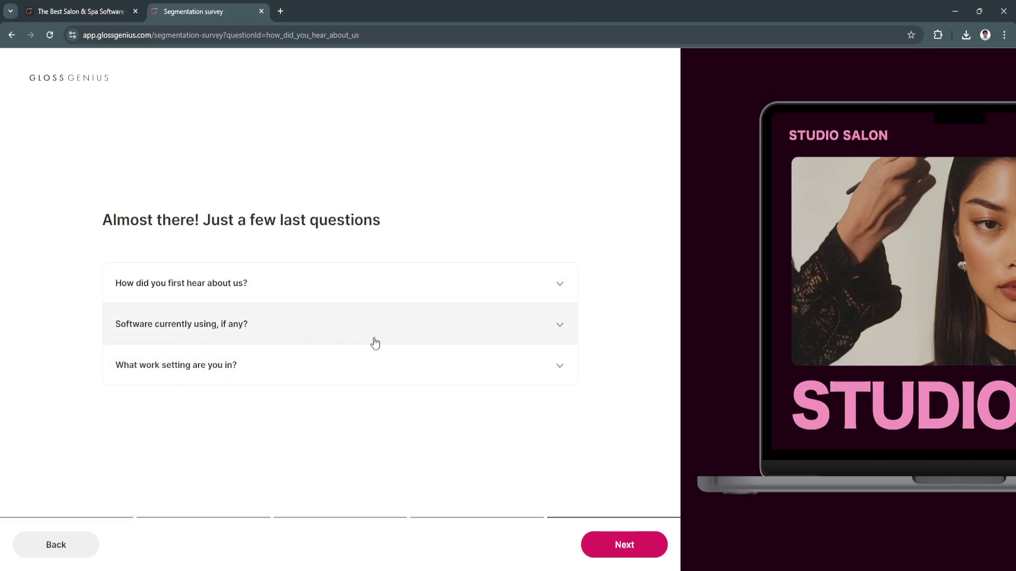
Submit the survey, dismiss the welcome video message, and scroll the week calendar up
left_click(602, 546)
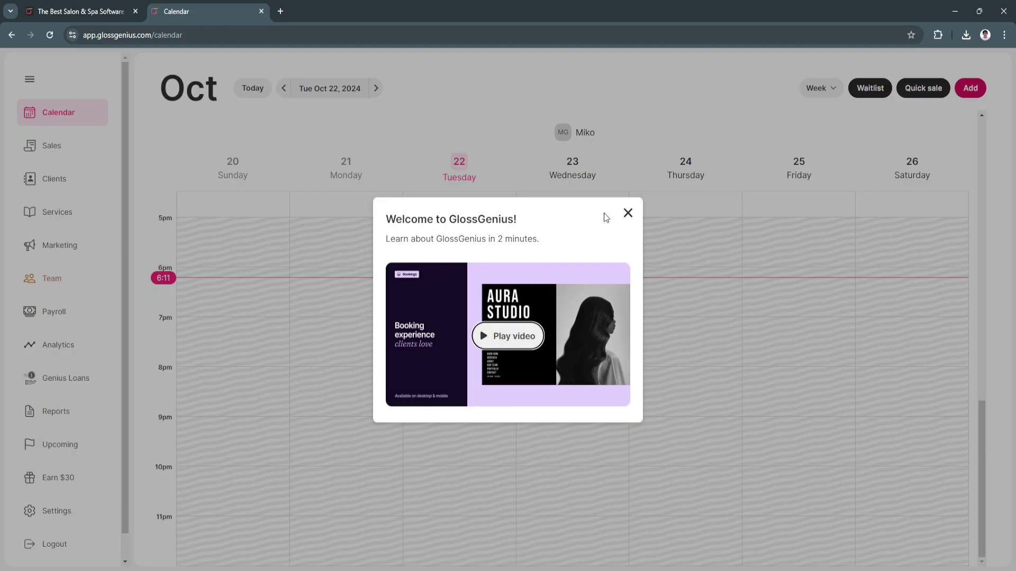
left_click(628, 214)
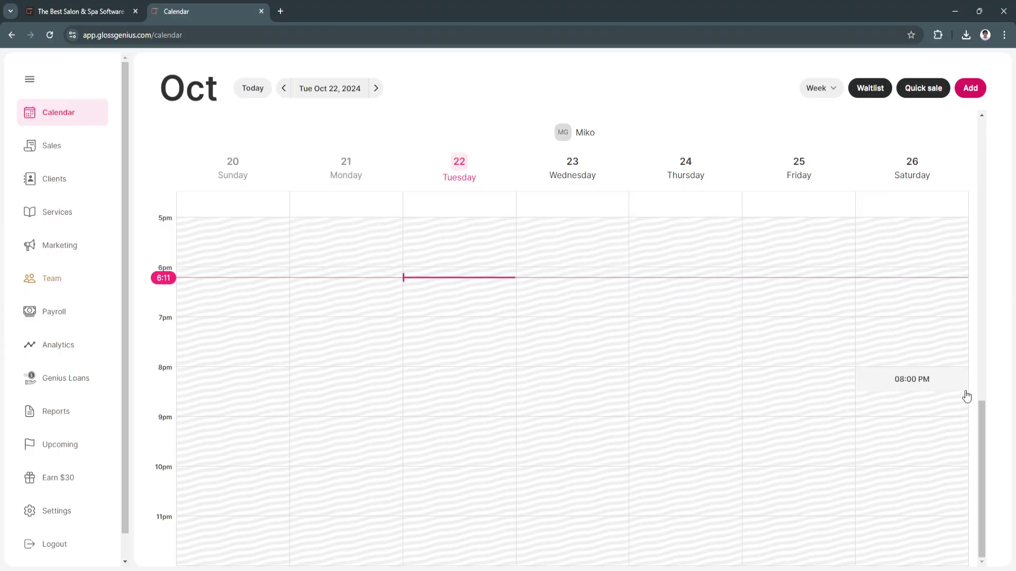
left_click_drag(984, 435, 982, 415)
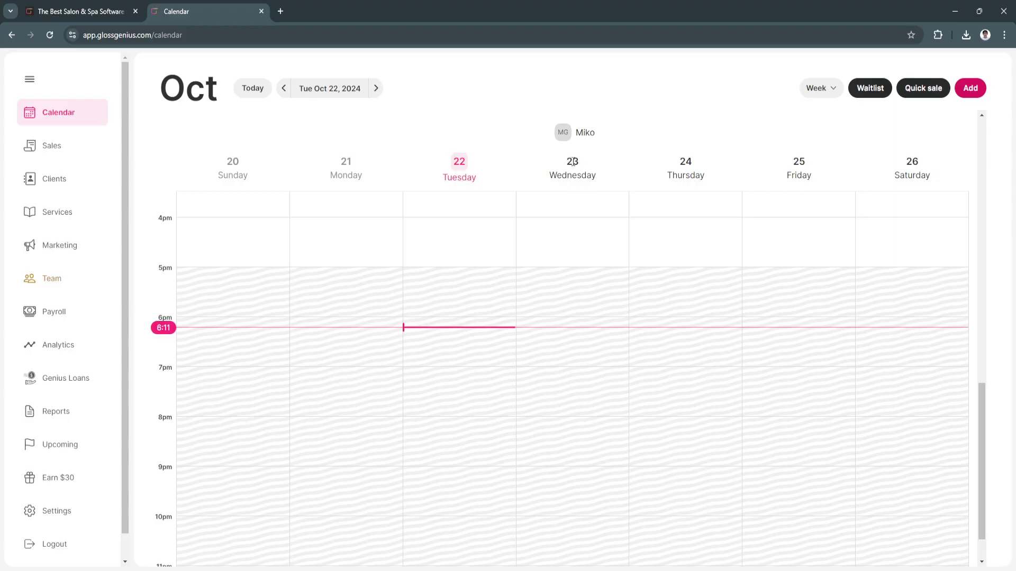
scroll(537, 360, "up", 7)
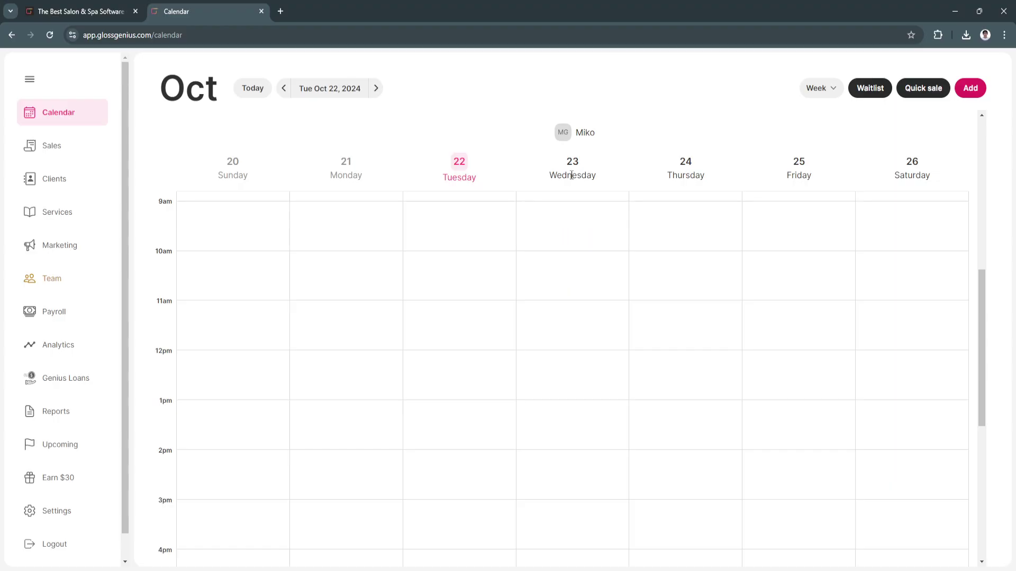
Start an Appointment at 10:00 on Wednesday, then close the Add new client form unused
left_click(570, 263)
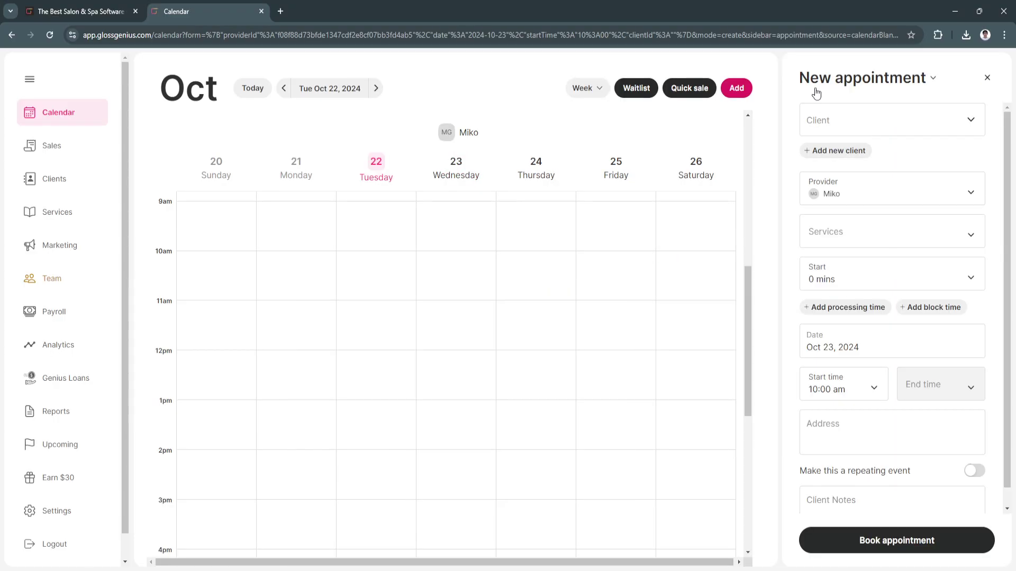
left_click(933, 82)
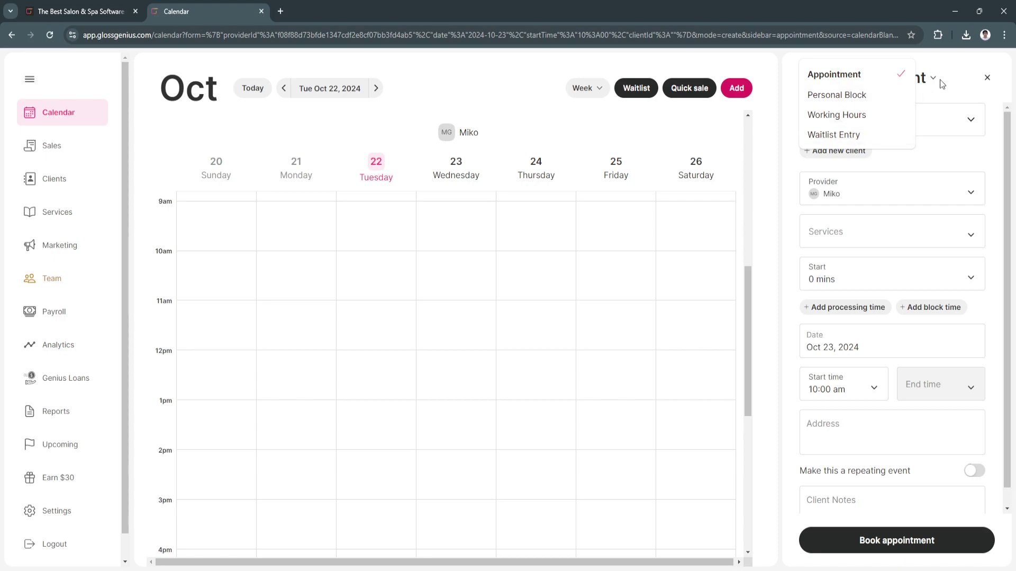
left_click(937, 80)
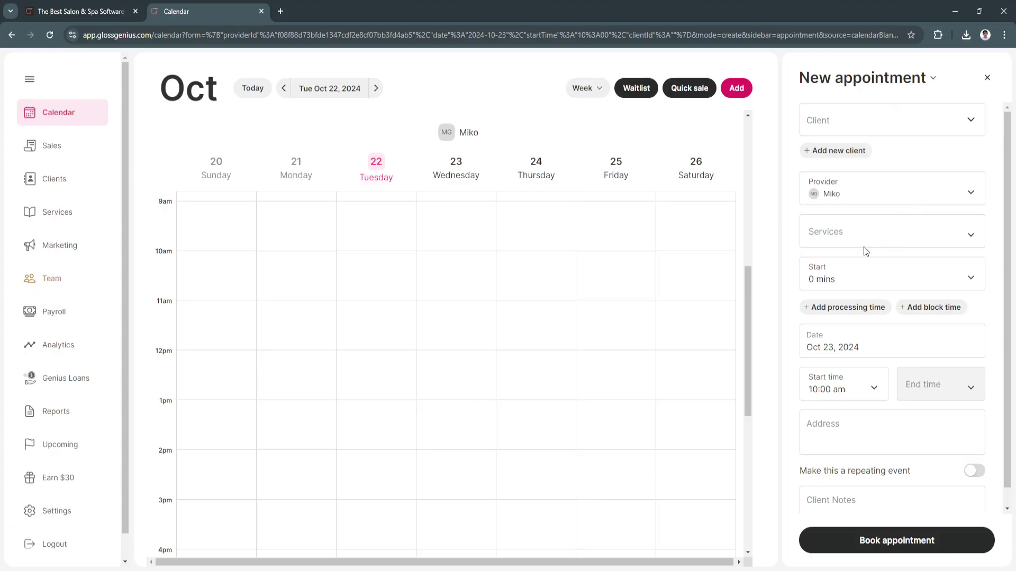
scroll(864, 270, "down", 1)
scroll(862, 286, "up", 1)
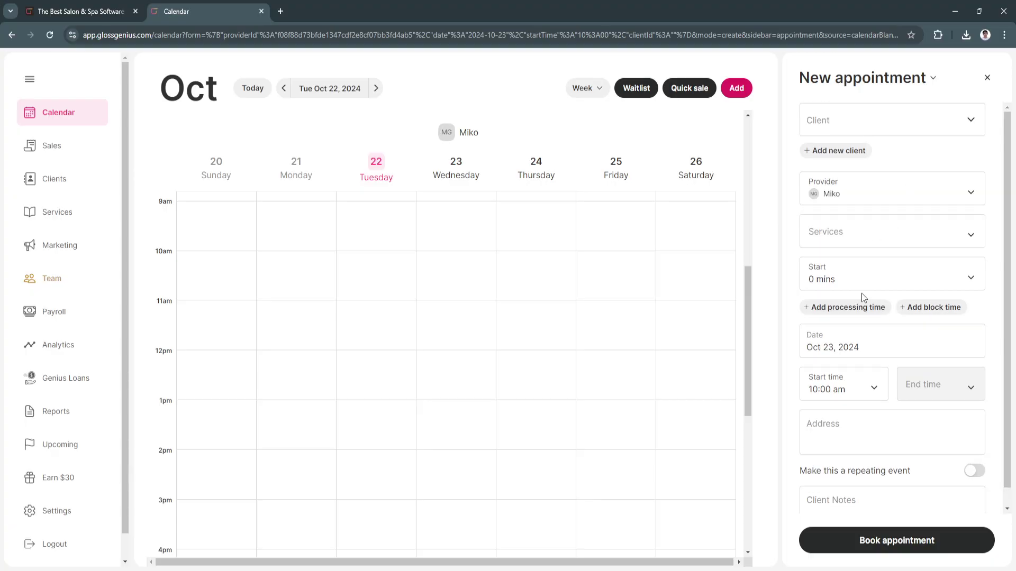
left_click(970, 121)
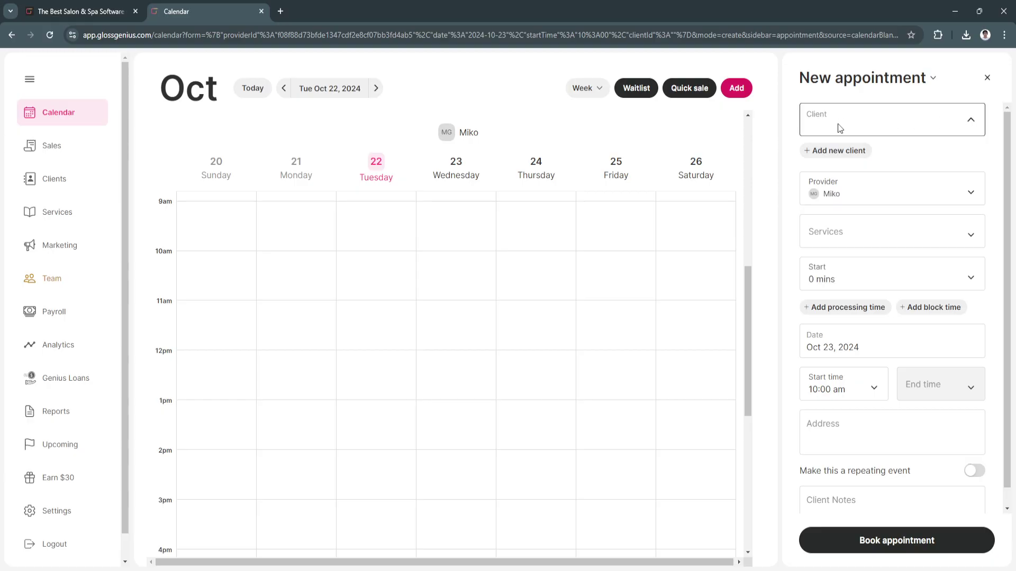
left_click(823, 150)
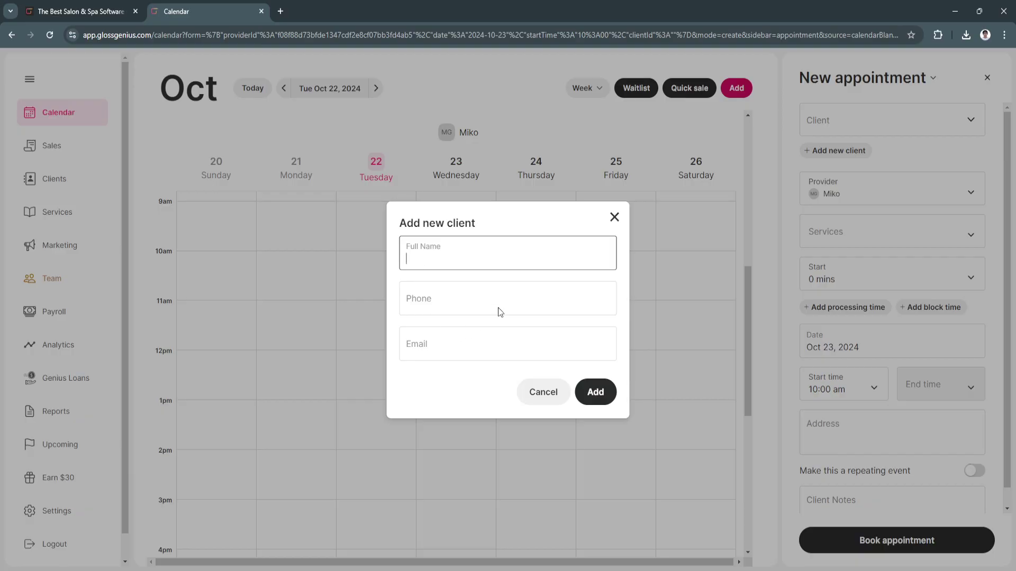
left_click(614, 217)
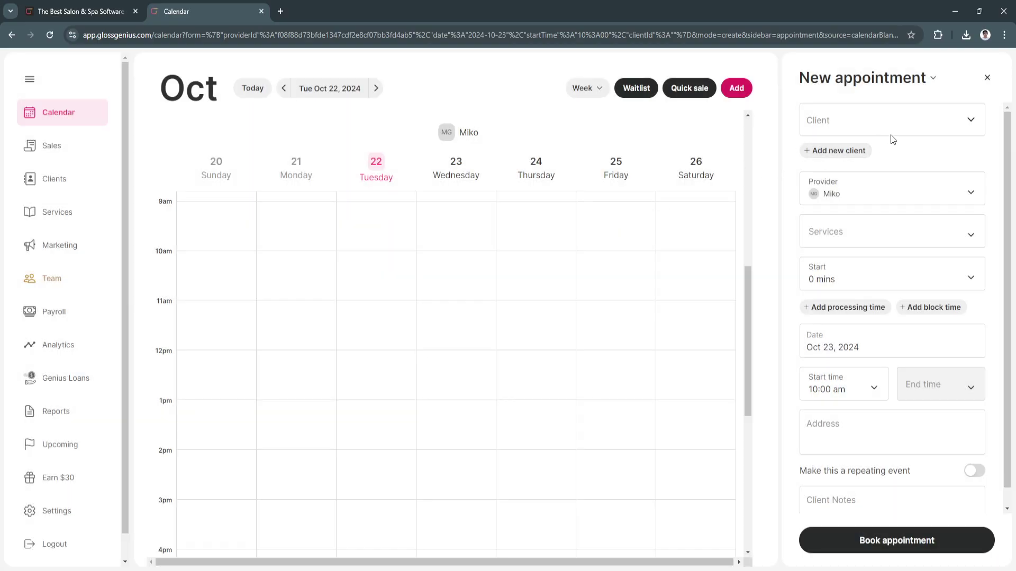
Check the provider list, keeping Miko, and the empty services list
left_click(963, 198)
left_click(971, 197)
left_click(978, 192)
left_click(977, 188)
left_click(969, 237)
left_click(970, 237)
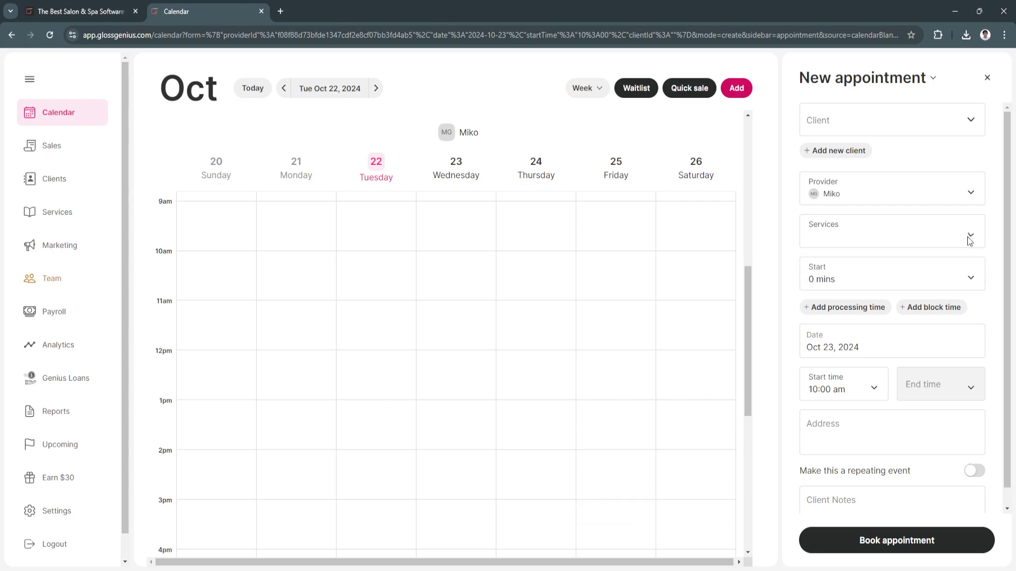
left_click(900, 243)
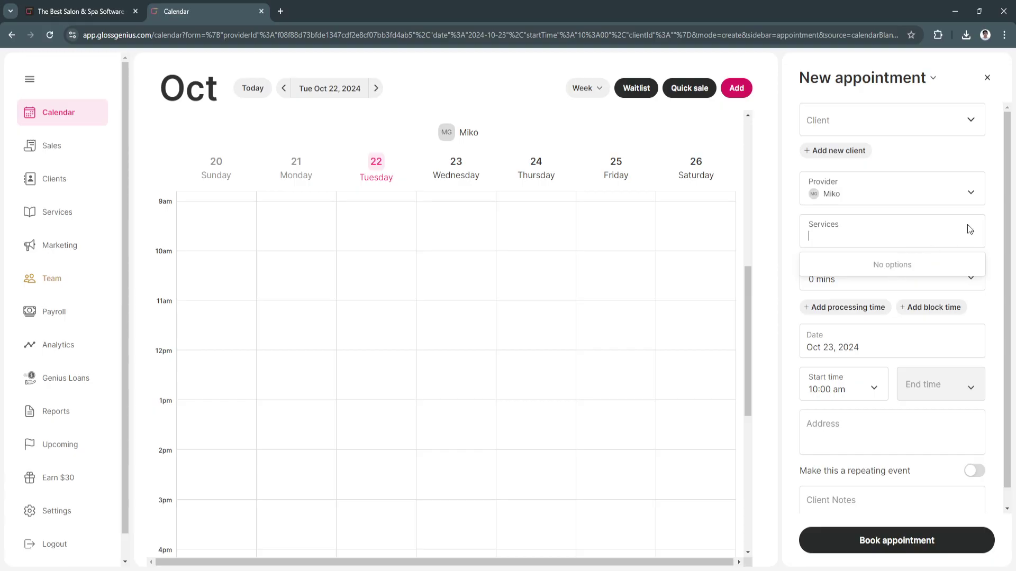
left_click(969, 230)
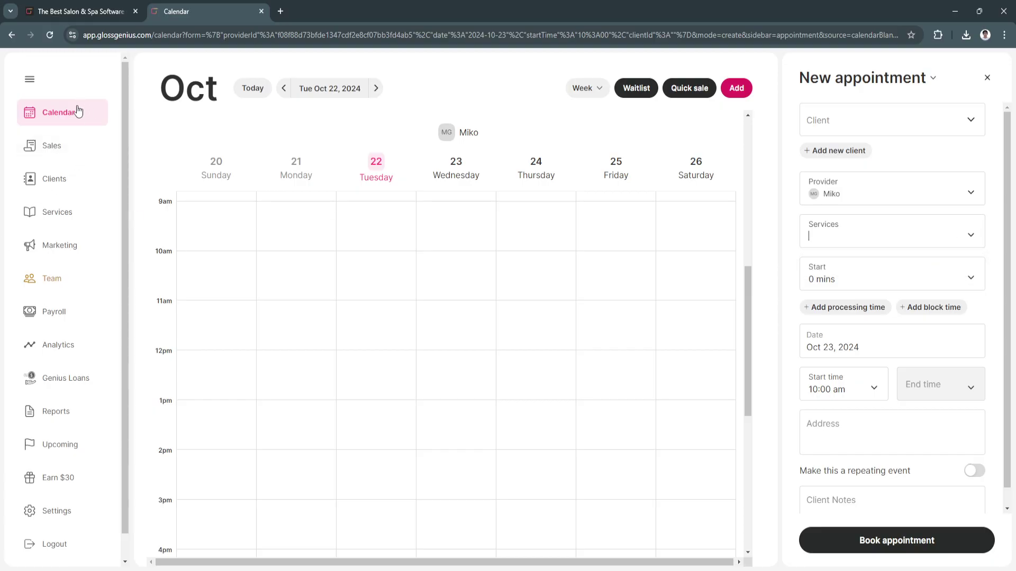
Set the start offset to 20 mins, then close the new appointment panel without booking
left_click(971, 276)
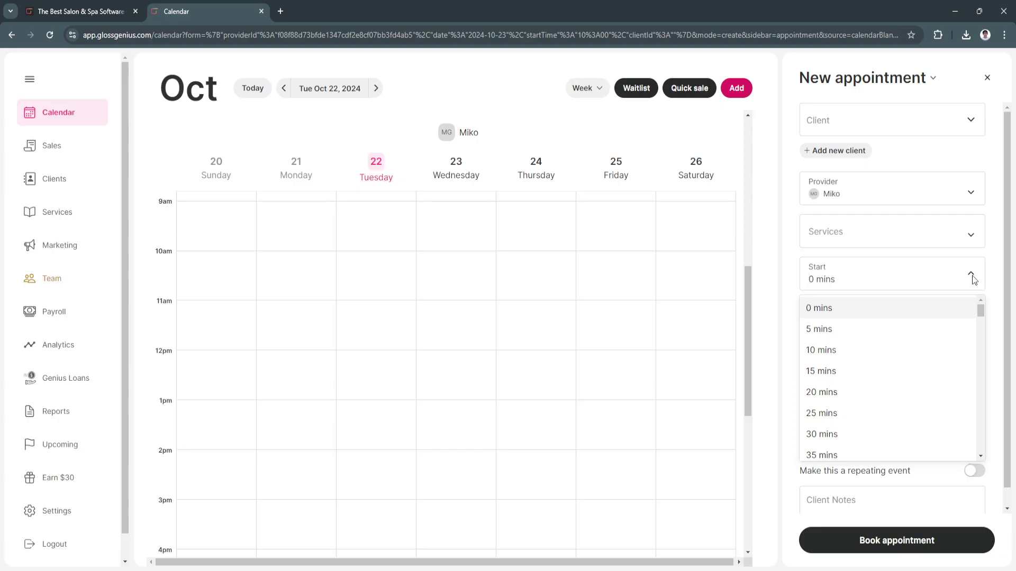
scroll(853, 380, "down", 2)
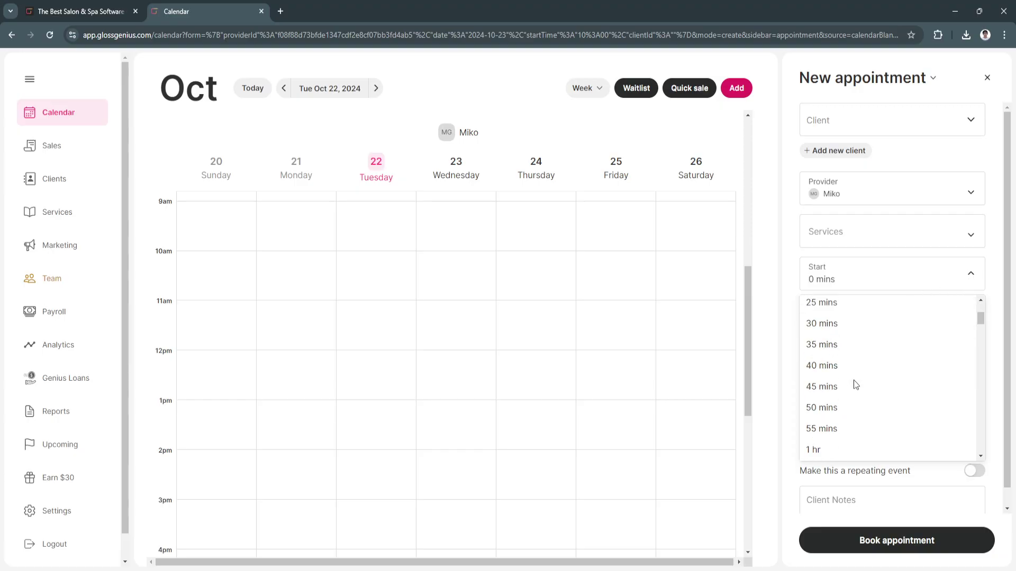
left_click(967, 280)
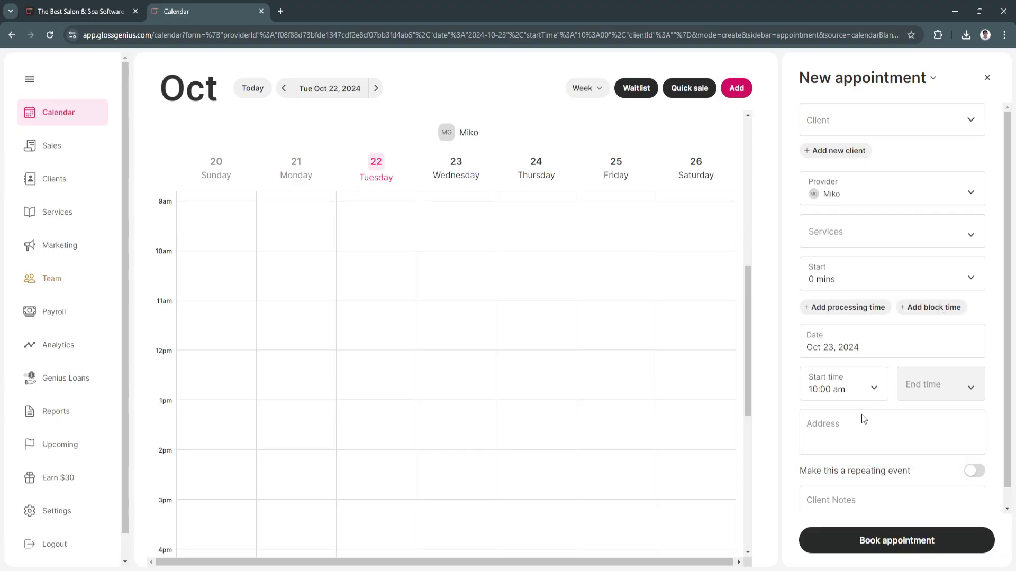
scroll(859, 392, "down", 1)
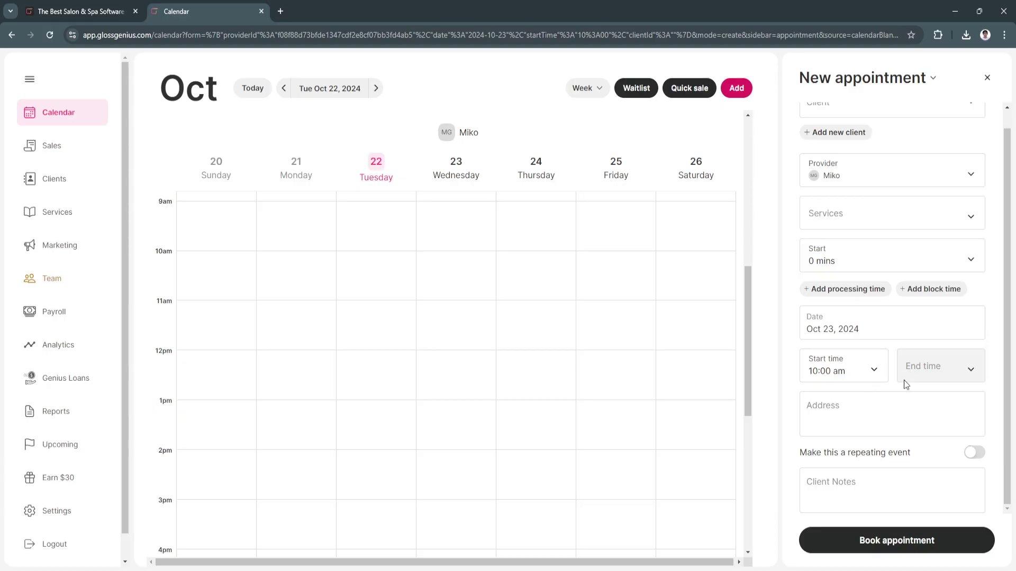
left_click(877, 248)
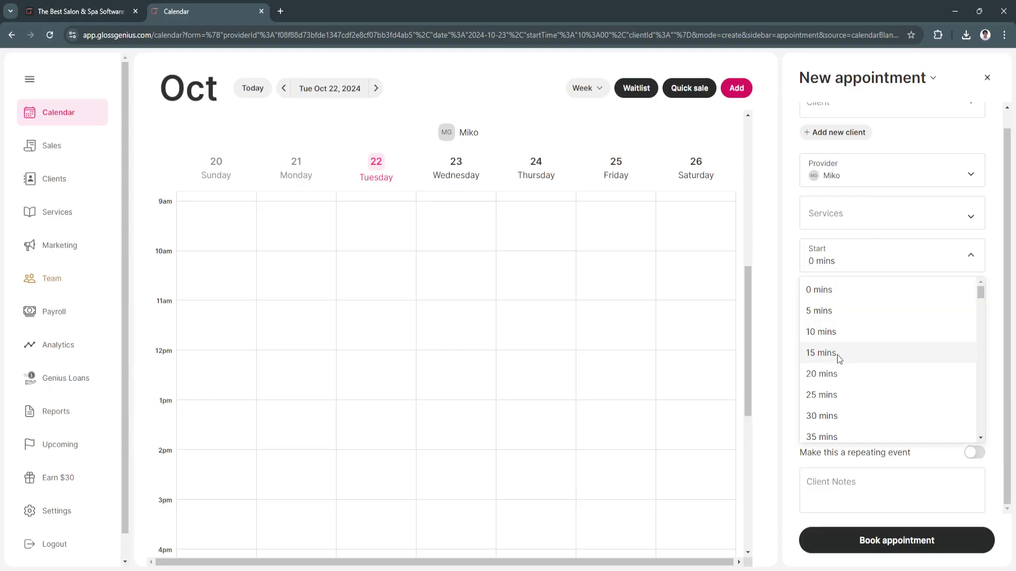
left_click(839, 372)
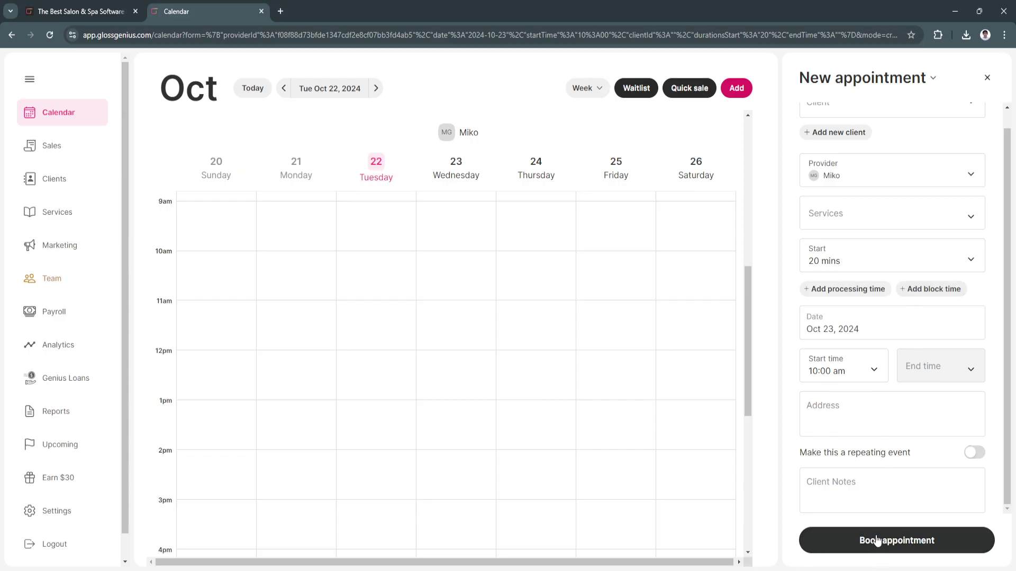
left_click(987, 78)
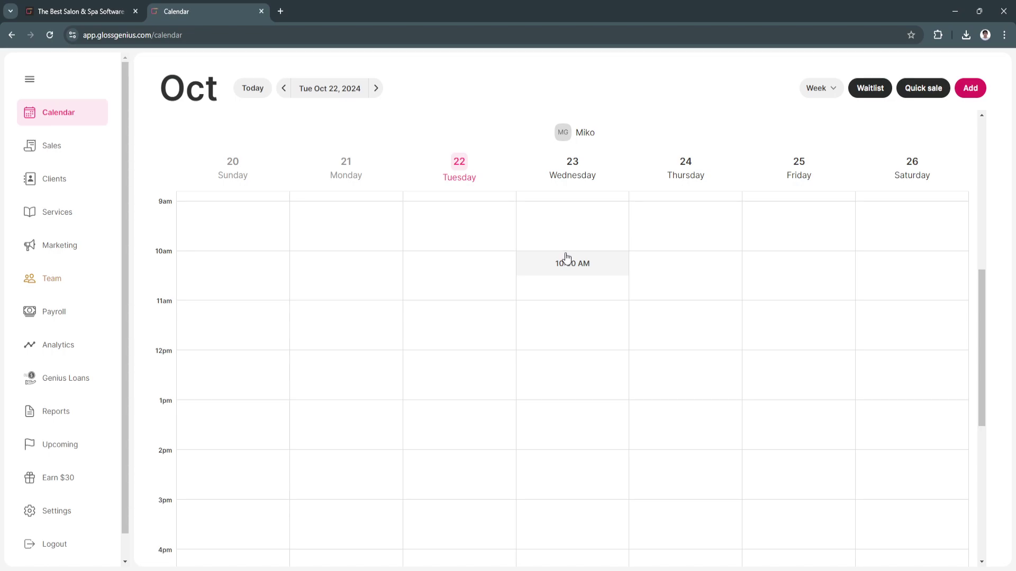
Visit the Sales page, then the Clients page, and open the Add client form
scroll(476, 342, "down", 4)
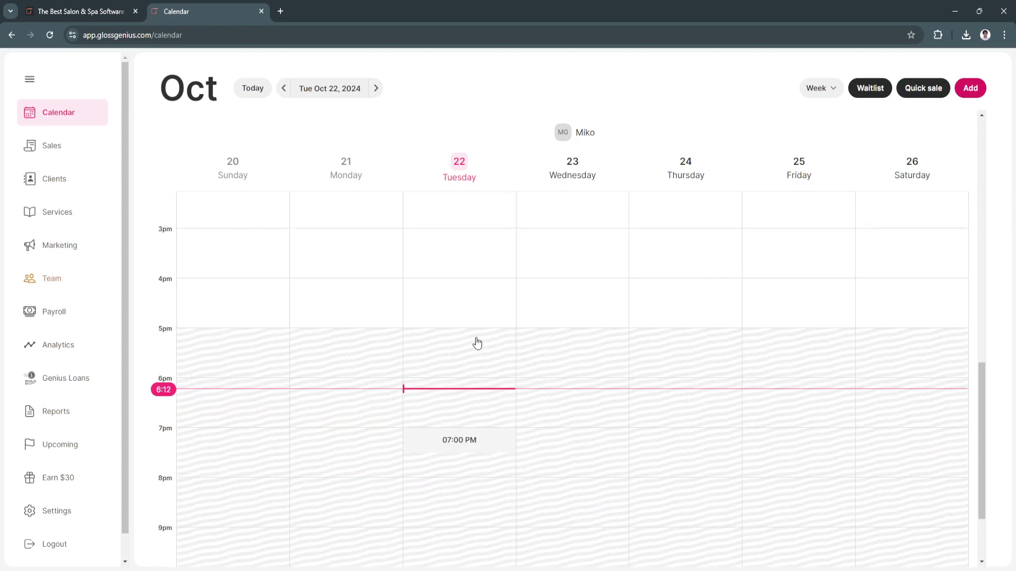
scroll(477, 343, "up", 3)
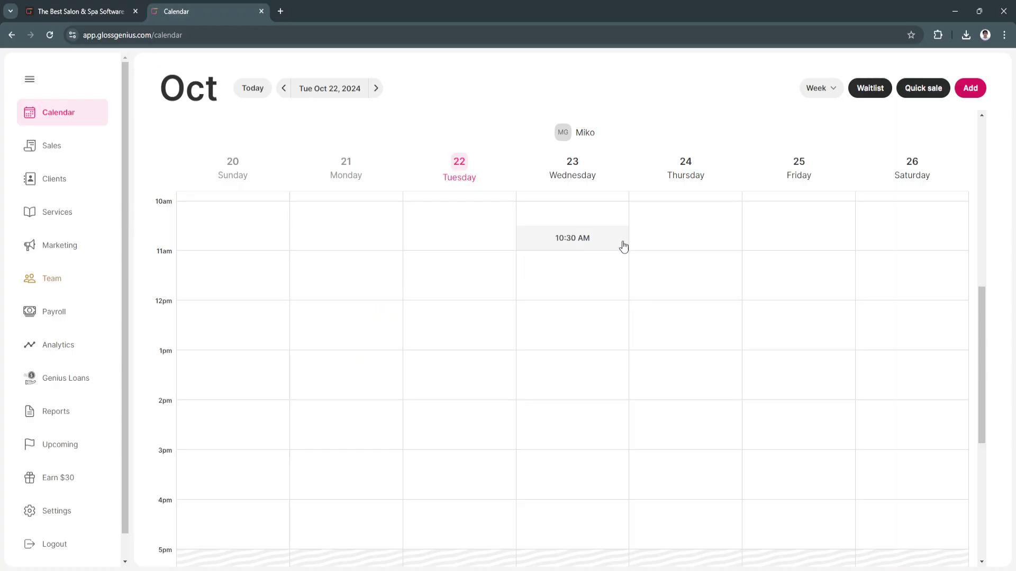
left_click(58, 153)
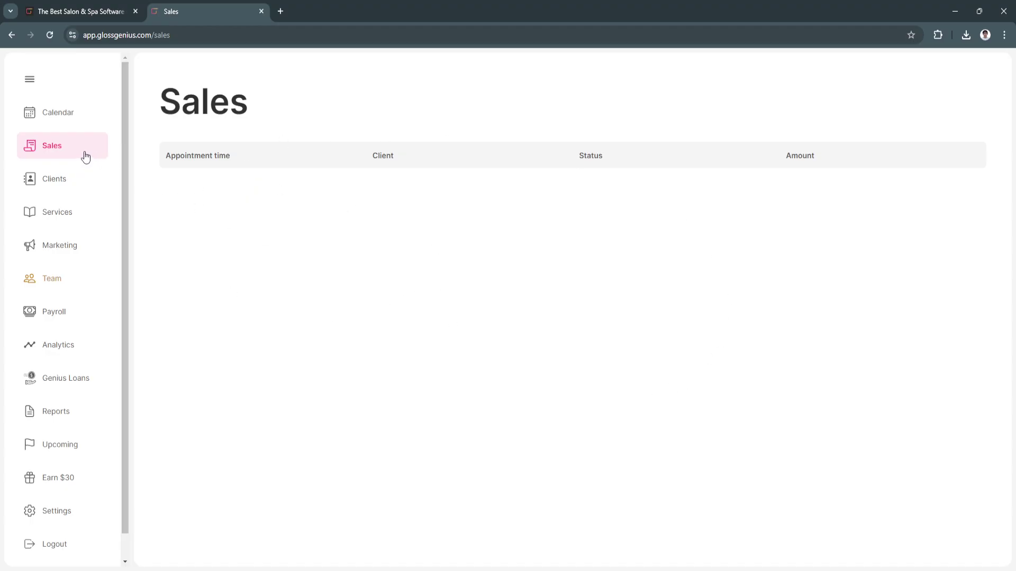
left_click(47, 185)
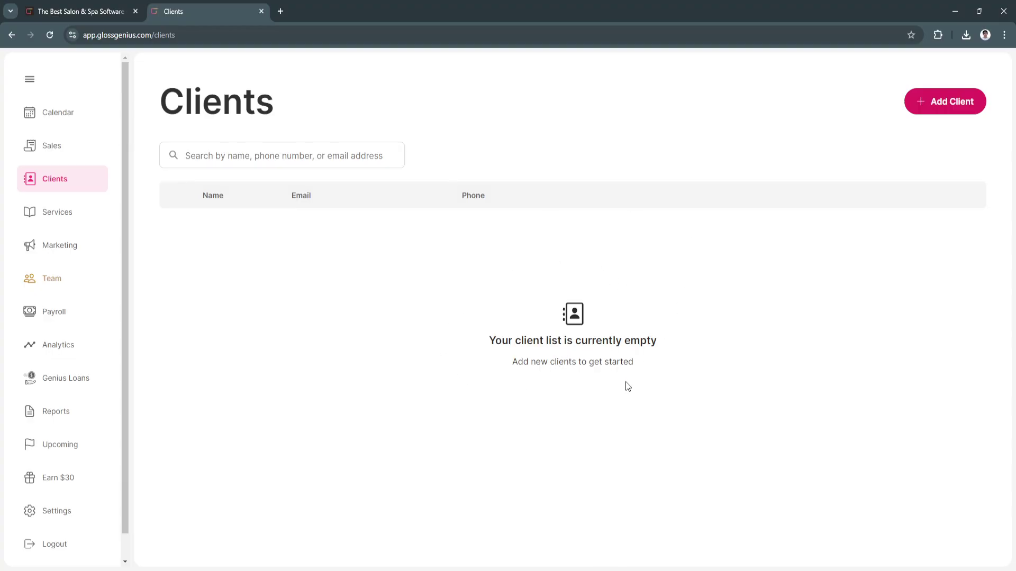
left_click(919, 107)
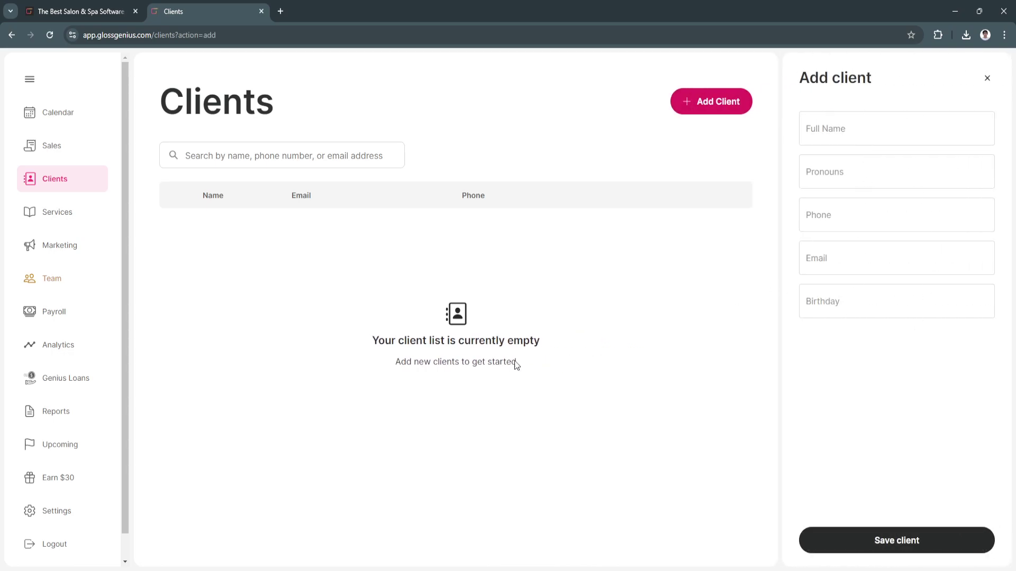
On the Services page, start a new service and enter 'Haircu' as its name
left_click(48, 212)
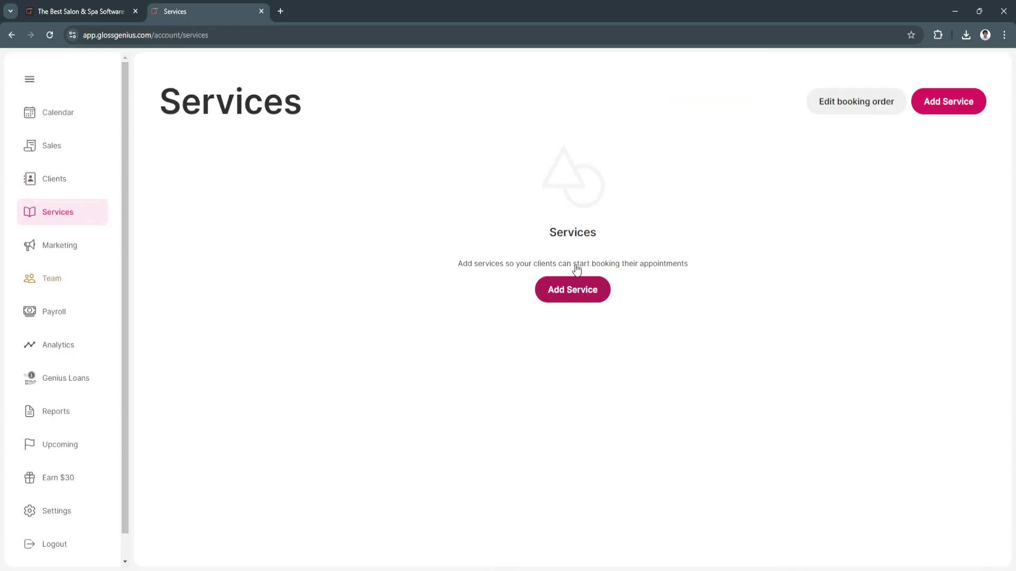
left_click(571, 291)
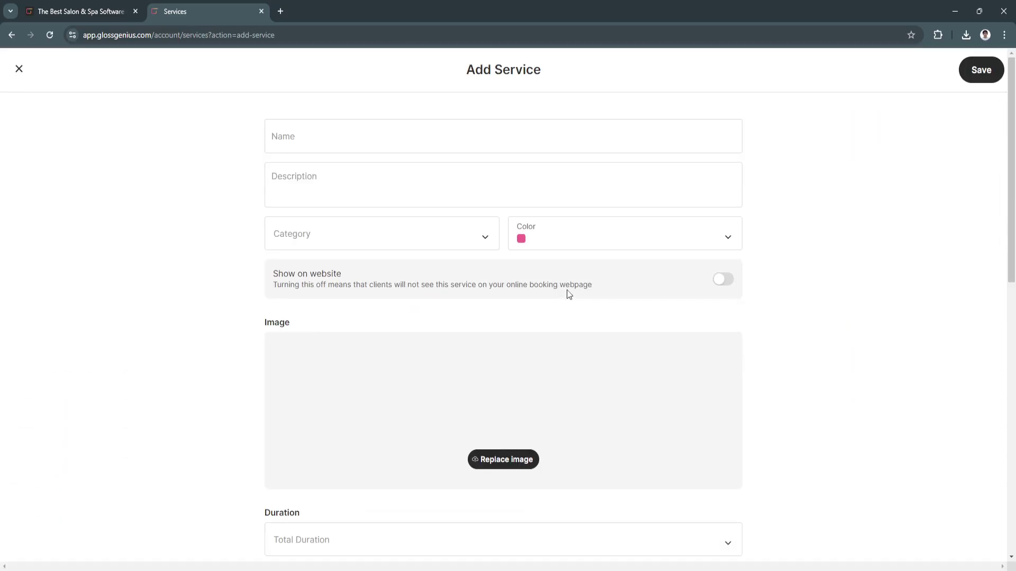
left_click(422, 136)
left_click(178, 156)
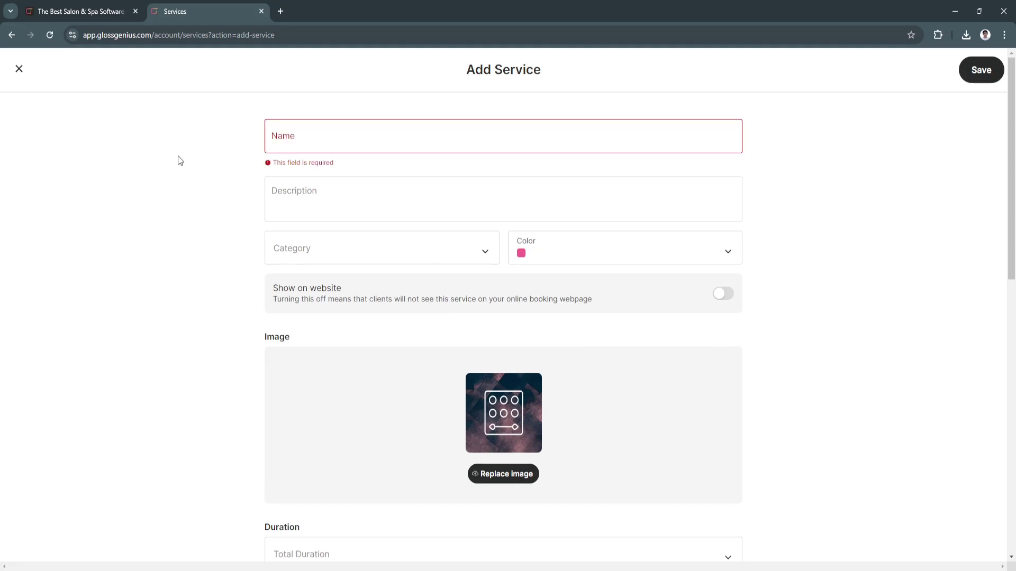
left_click(315, 145)
type("Haircut")
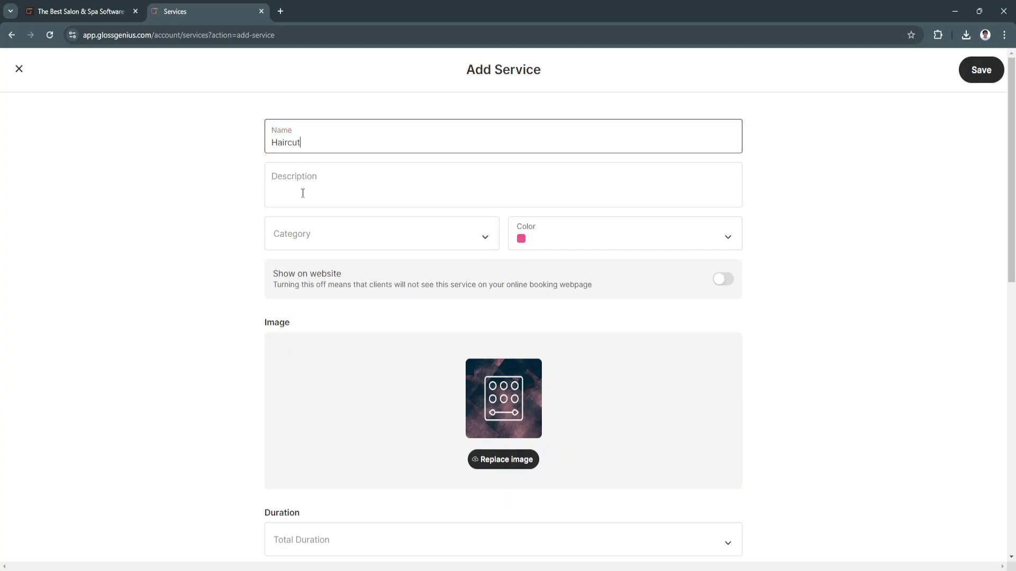
left_click(297, 198)
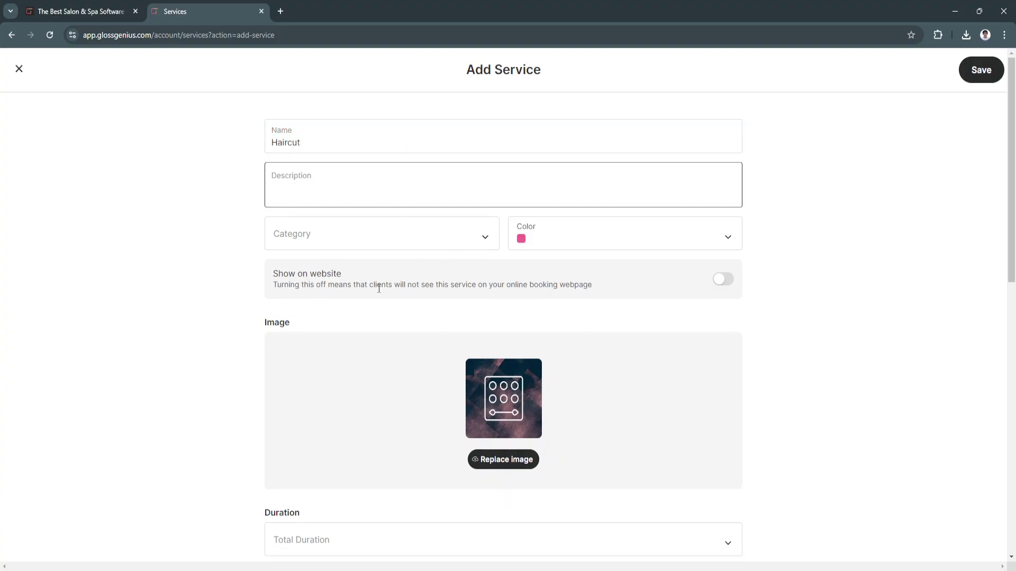
Look over the category and team member options, then discard the unsaved service
scroll(379, 289, "down", 1)
left_click(339, 180)
left_click(421, 177)
scroll(488, 351, "down", 3)
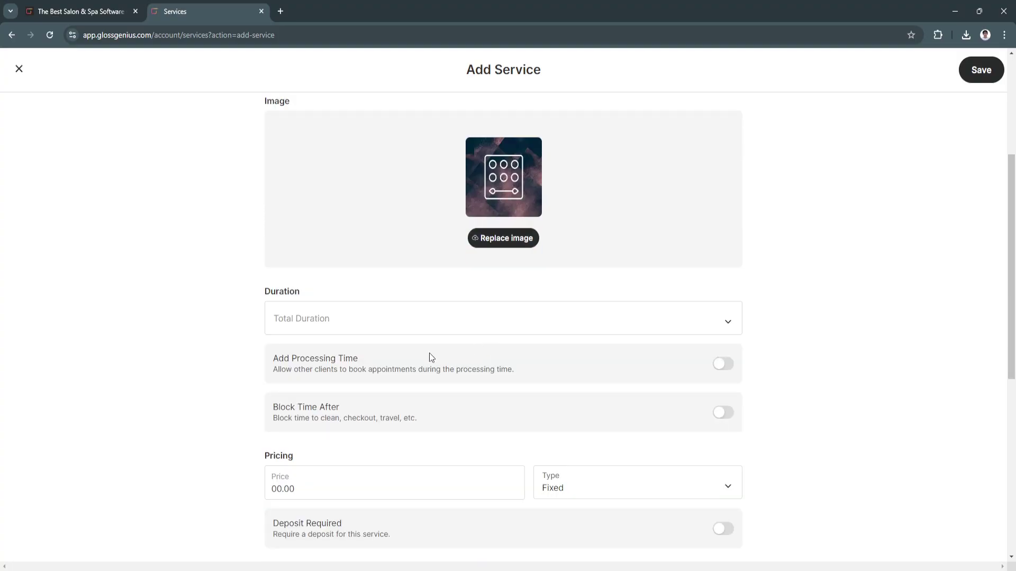
scroll(399, 347, "down", 4)
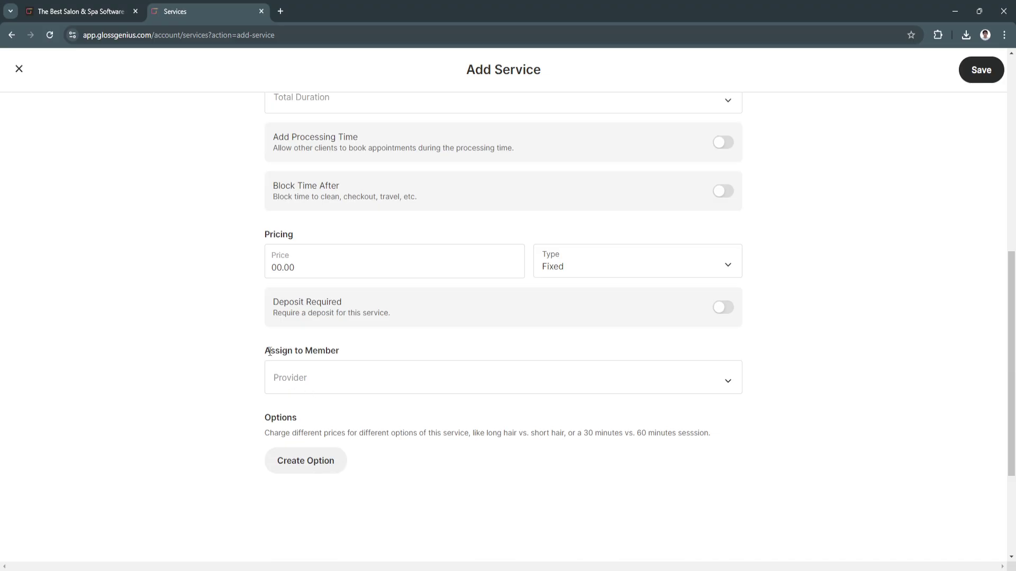
left_click(695, 391)
left_click(19, 70)
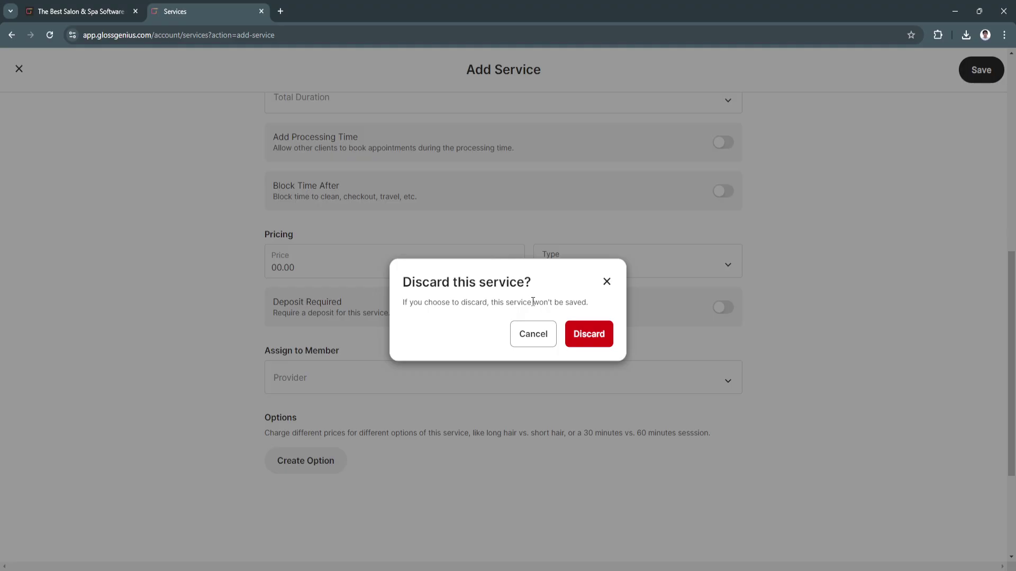
left_click(587, 334)
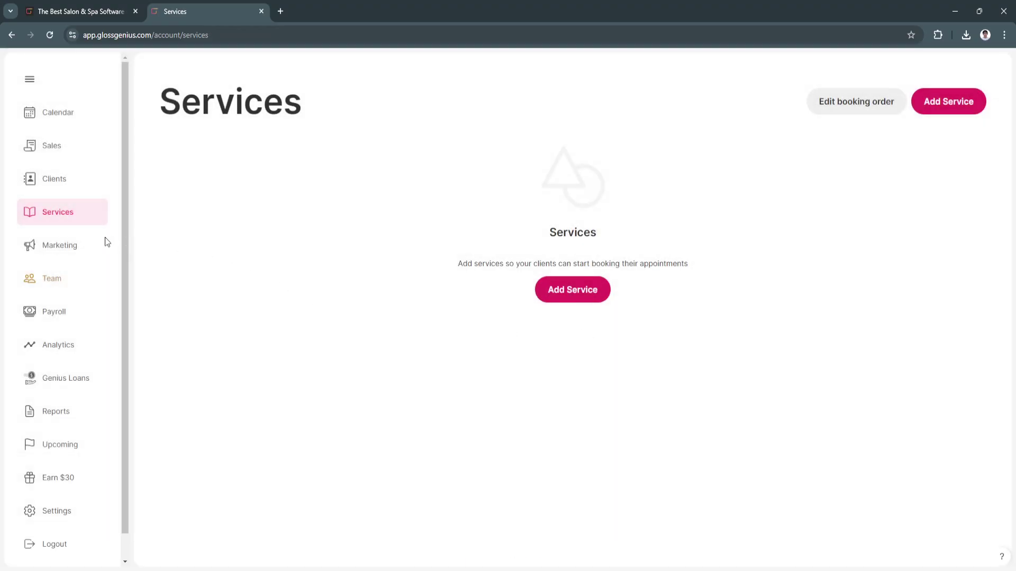
On Marketing, start an email campaign, review its Select clients and Review and send steps, then cancel
left_click(58, 249)
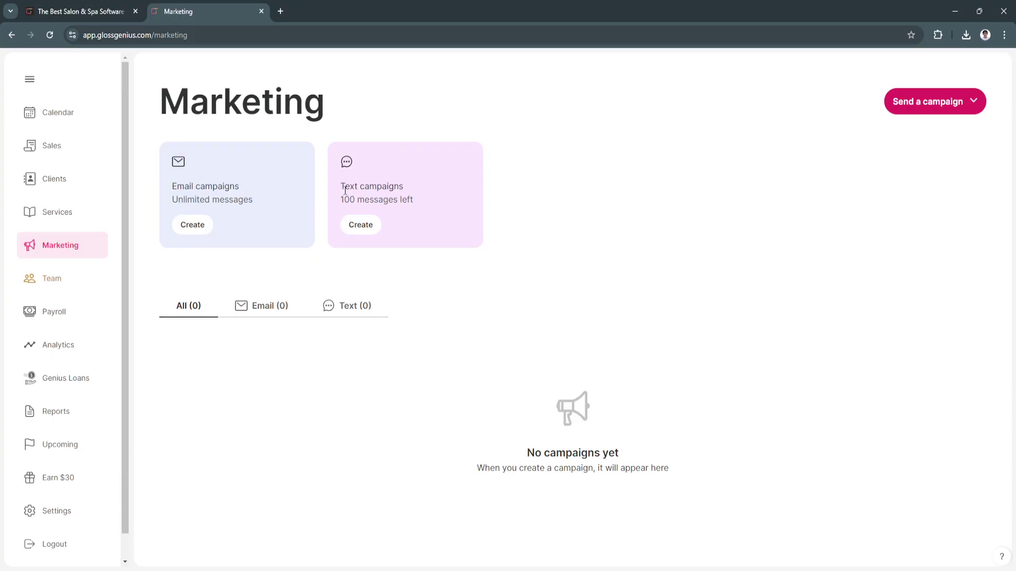
left_click(203, 226)
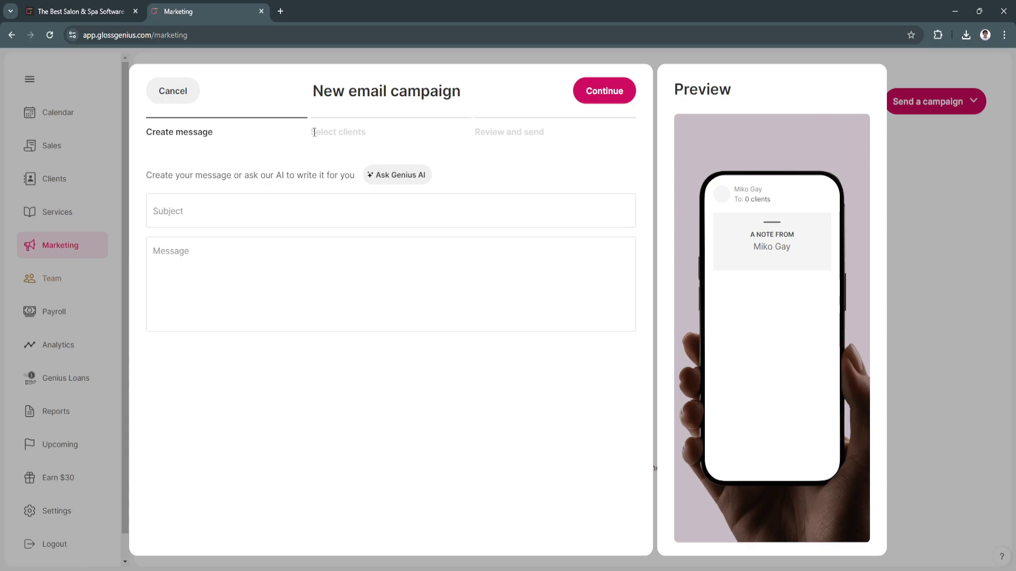
left_click_drag(316, 132, 388, 132)
left_click(470, 132)
left_click_drag(477, 132, 545, 132)
left_click(546, 169)
left_click(173, 90)
On Team, open Add member, review Role & Permissions, Services and Schedule steps, then cancel
left_click(77, 291)
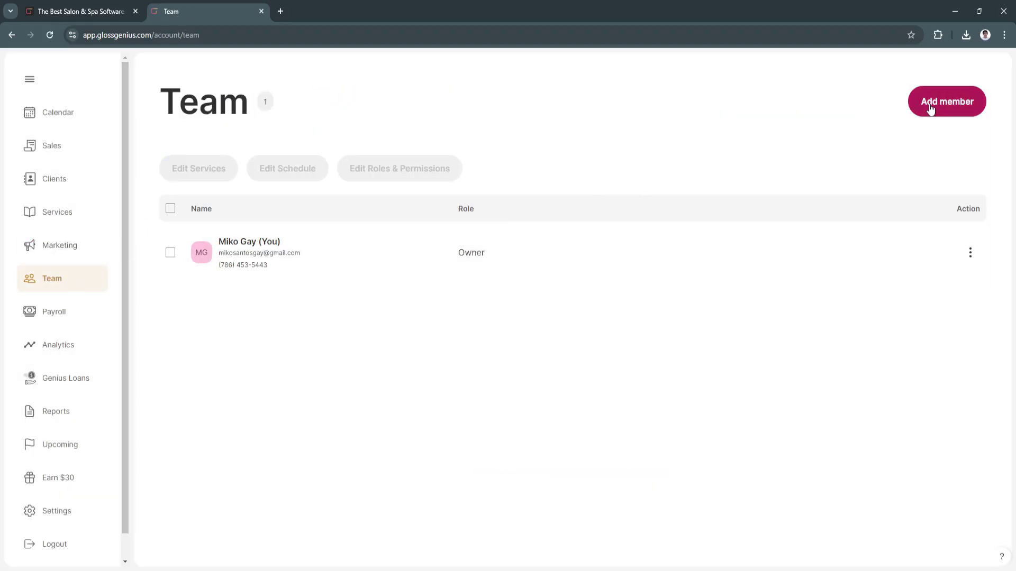
left_click(943, 104)
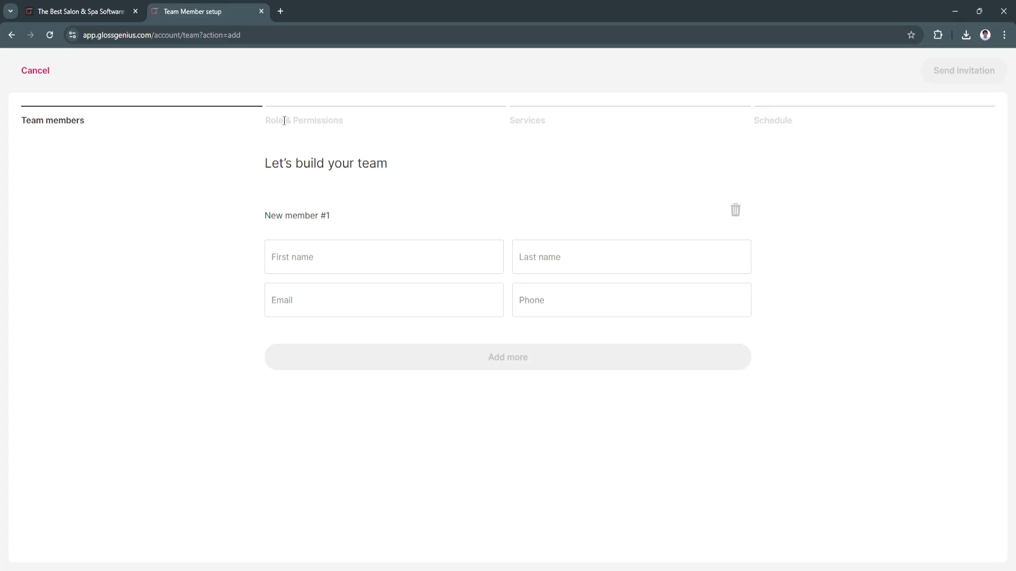
left_click_drag(268, 123, 349, 126)
left_click_drag(511, 124, 631, 136)
double_click(757, 125)
left_click(34, 73)
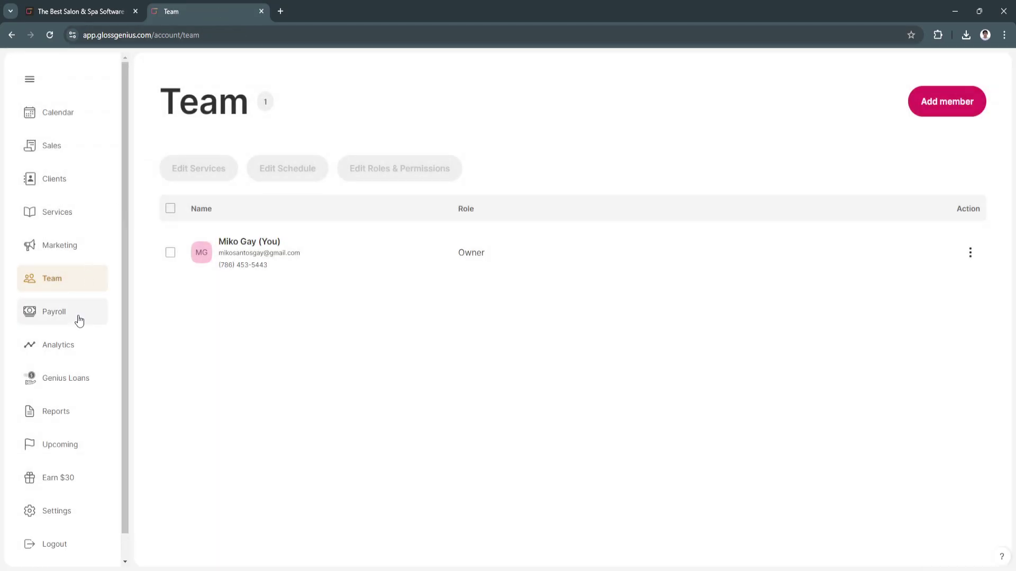
Accept the post-trial charge and Terms of Services, then start the Payroll free trial
left_click(79, 318)
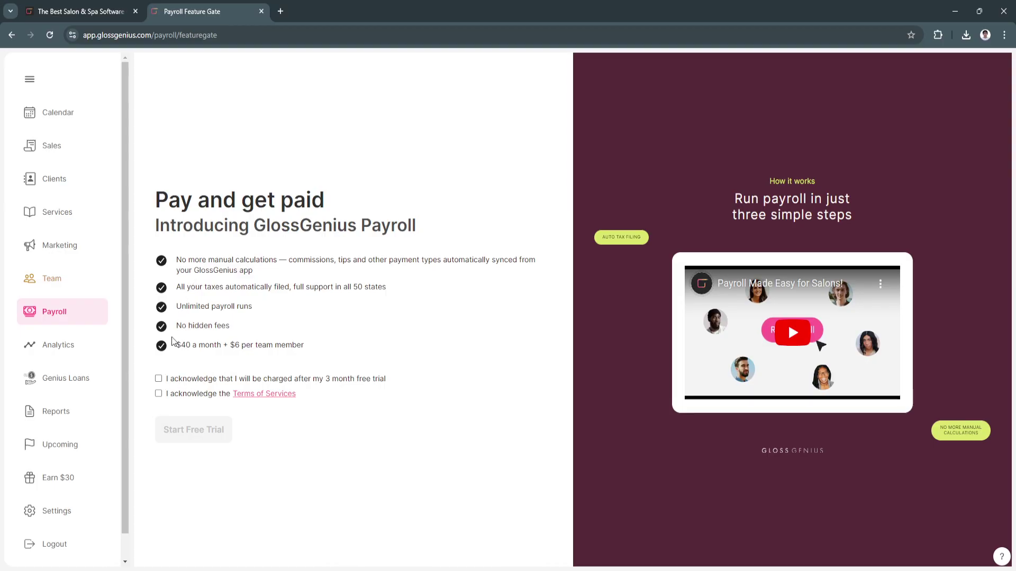
left_click(158, 378)
left_click(159, 394)
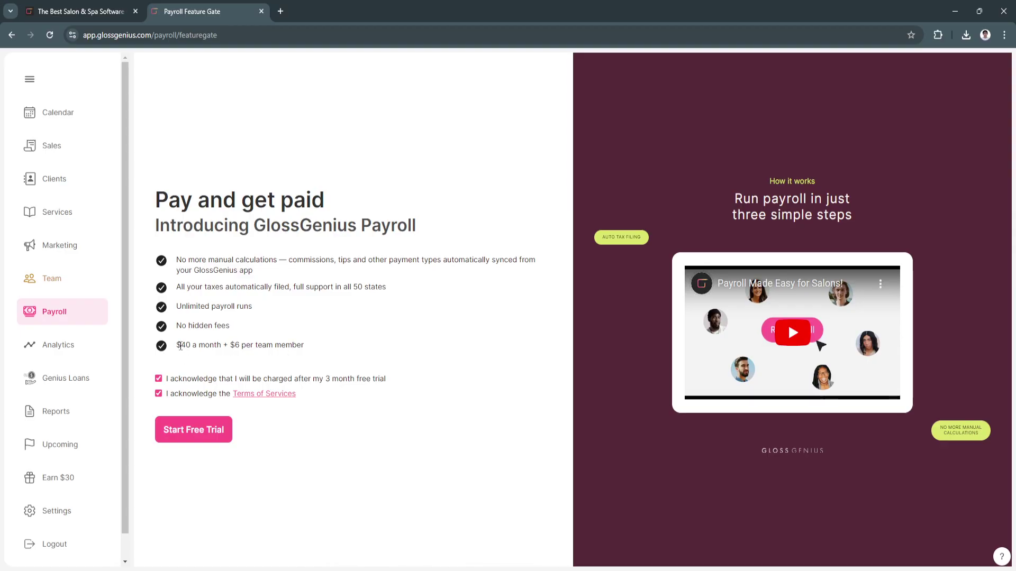
left_click(185, 433)
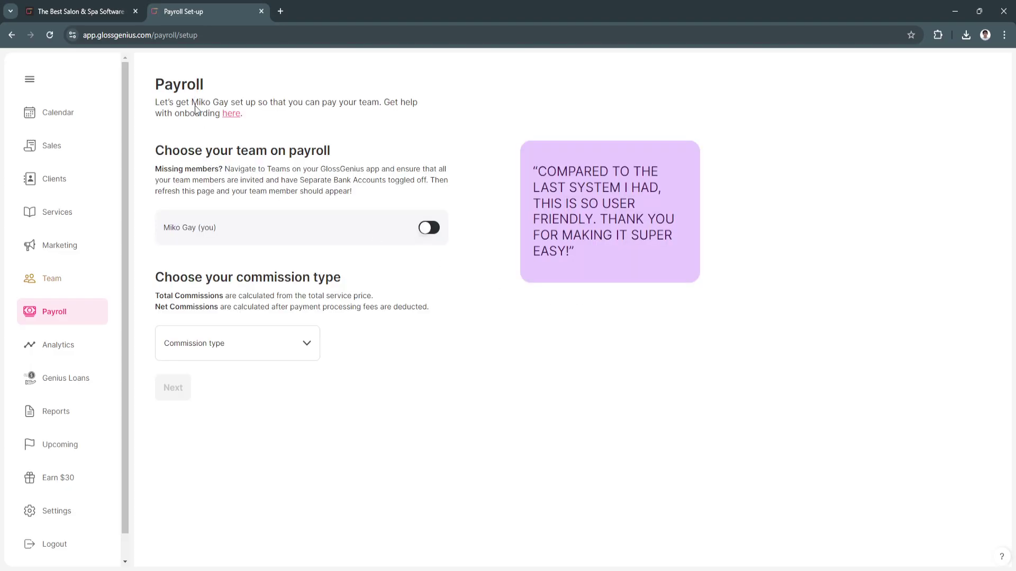
Put the owner on payroll with Total Commissions and continue to the payroll welcome page
left_click(426, 229)
left_click(275, 344)
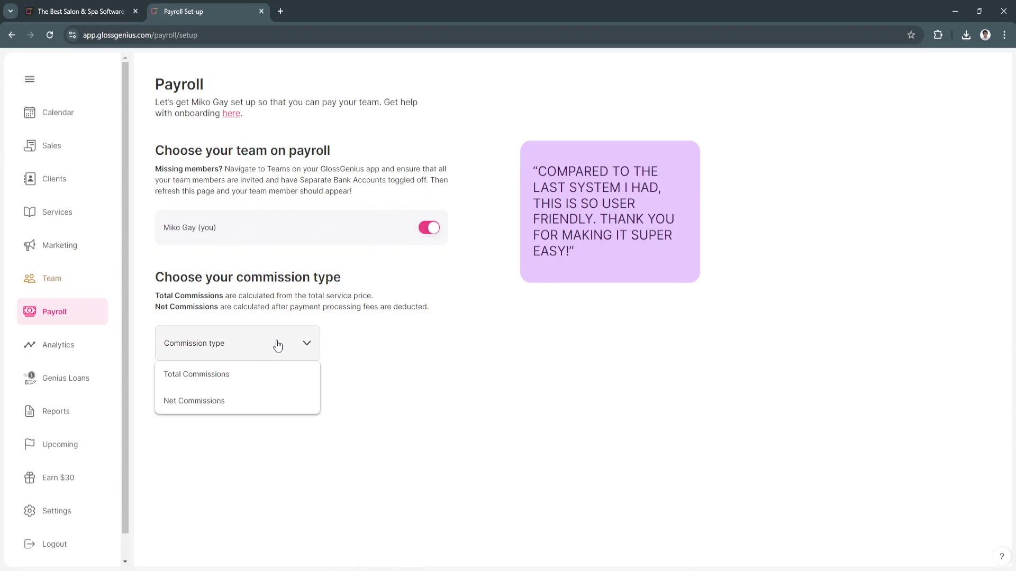
left_click(243, 380)
left_click(183, 388)
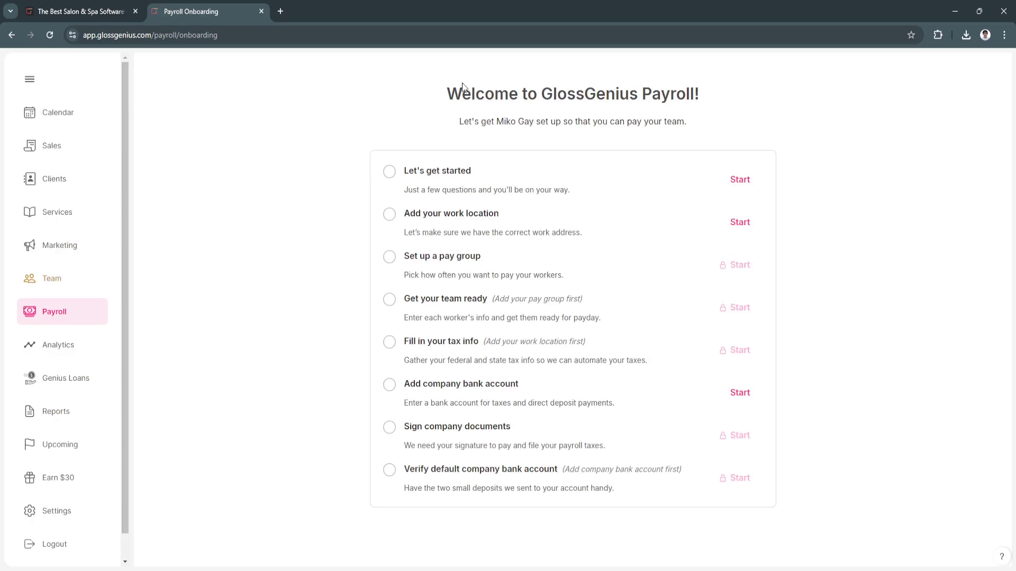
left_click_drag(450, 91, 722, 90)
left_click(544, 88)
Open Analytics and scroll through it, highlighting the Key metrics section
left_click(67, 347)
scroll(345, 362, "down", 3)
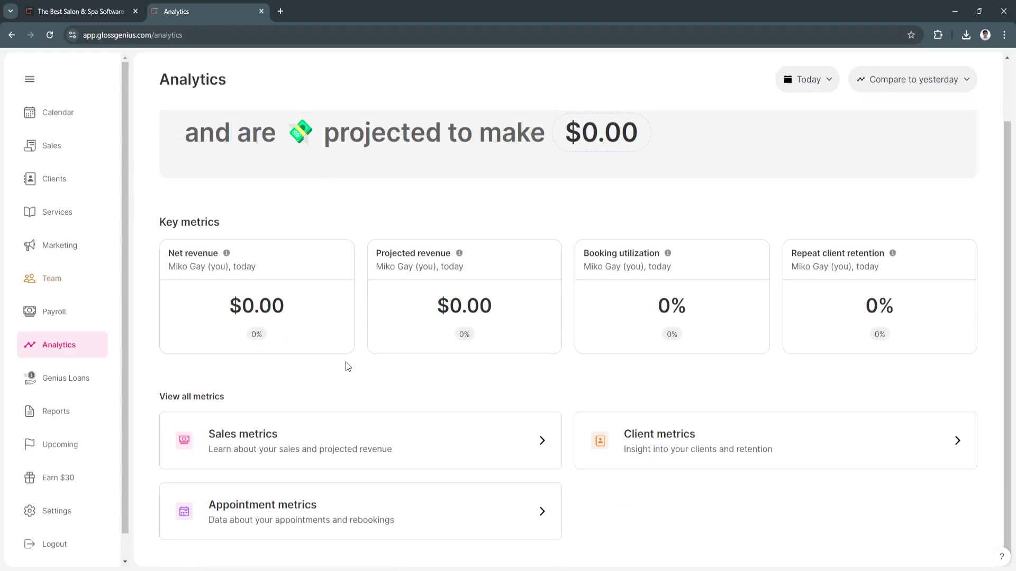
scroll(347, 364, "up", 2)
scroll(358, 377, "down", 2)
left_click_drag(160, 225, 231, 229)
left_click(182, 249)
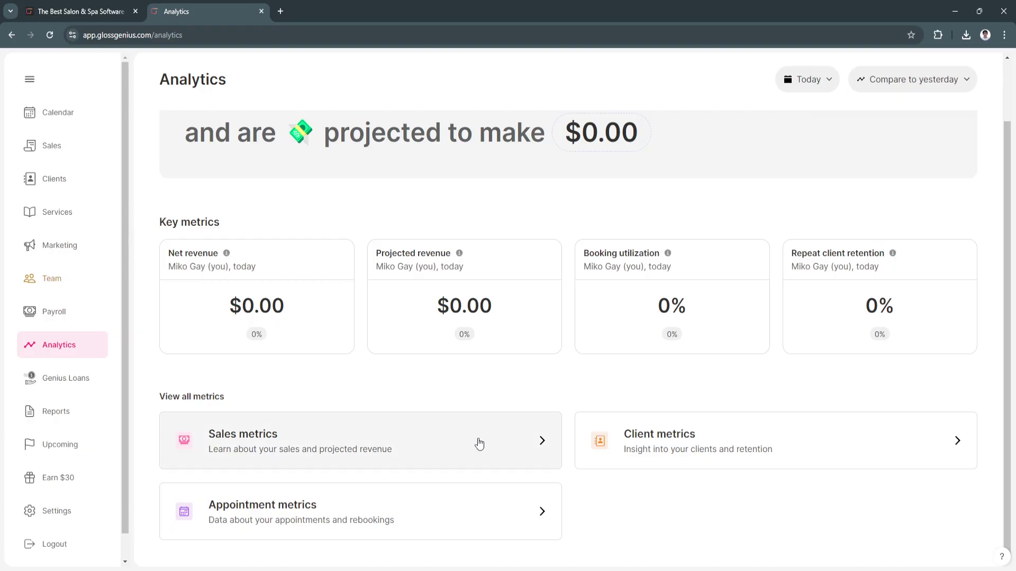
Visit the Genius Loans and Reports pages, ending on Upcoming features
left_click(51, 387)
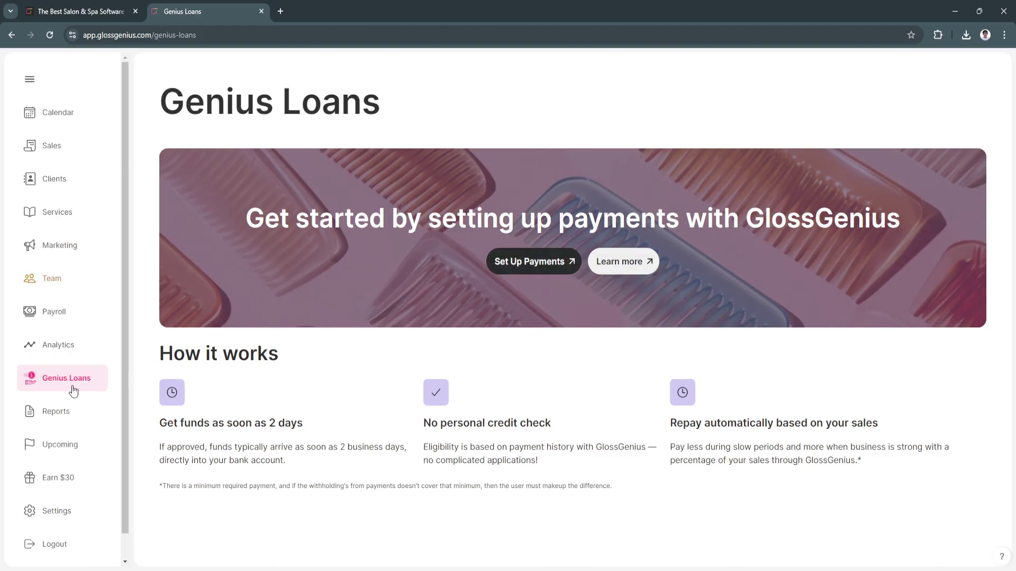
left_click(49, 412)
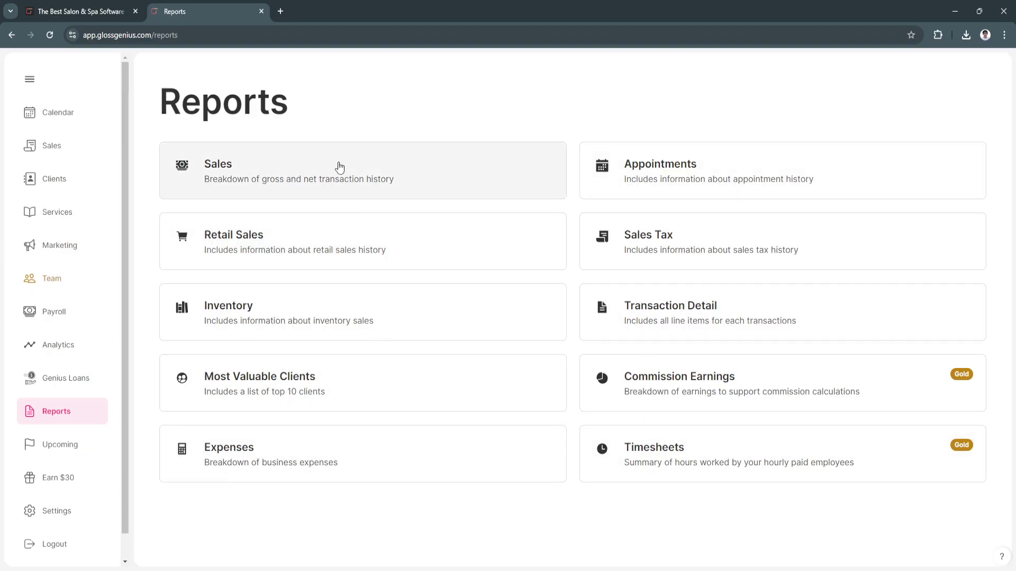
left_click(79, 449)
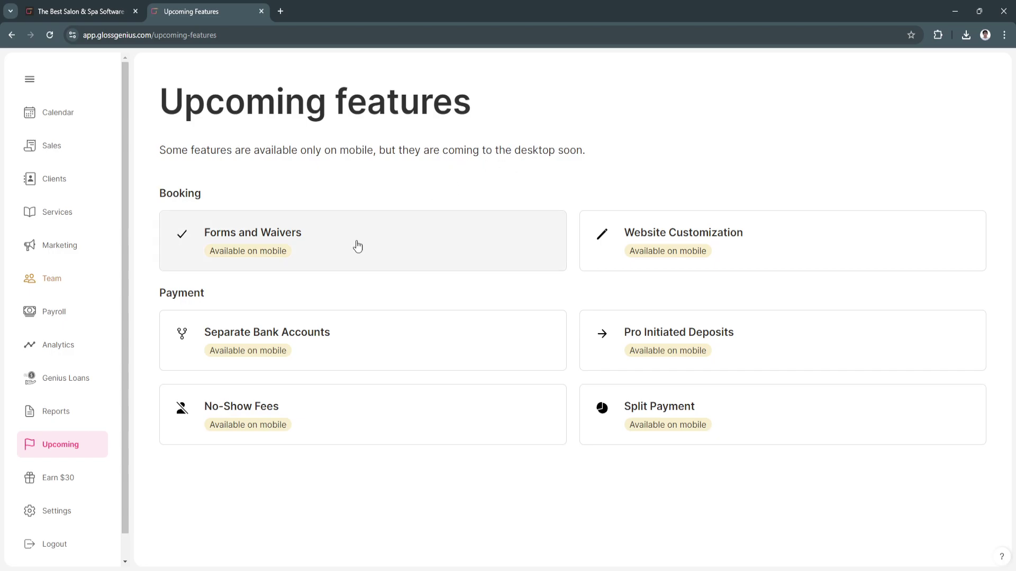
View the Earn $30 referral and Settings pages, close the contest popup, collapse the menu, and show the Oct 20–26 calendar week
left_click(79, 479)
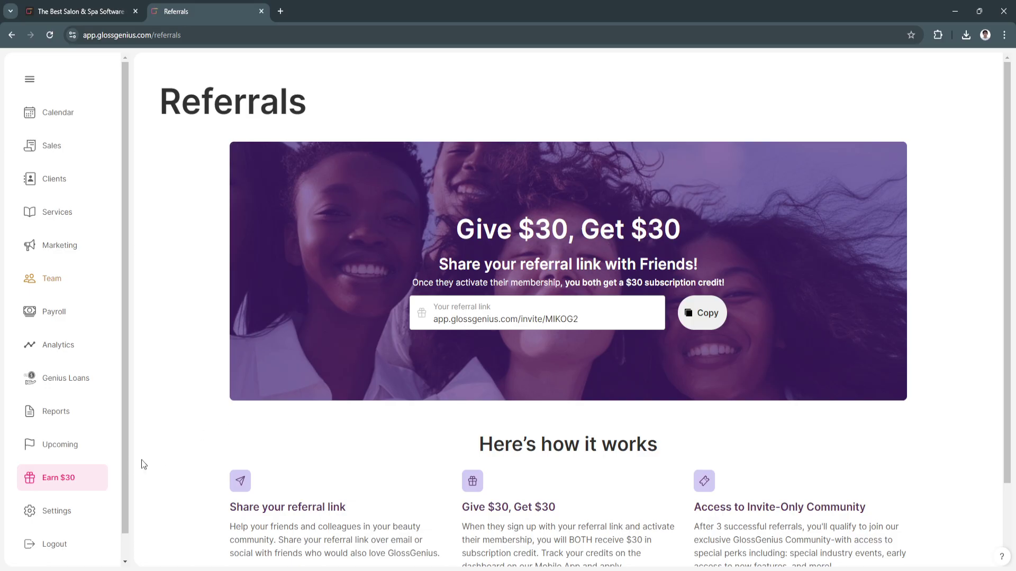
left_click(58, 511)
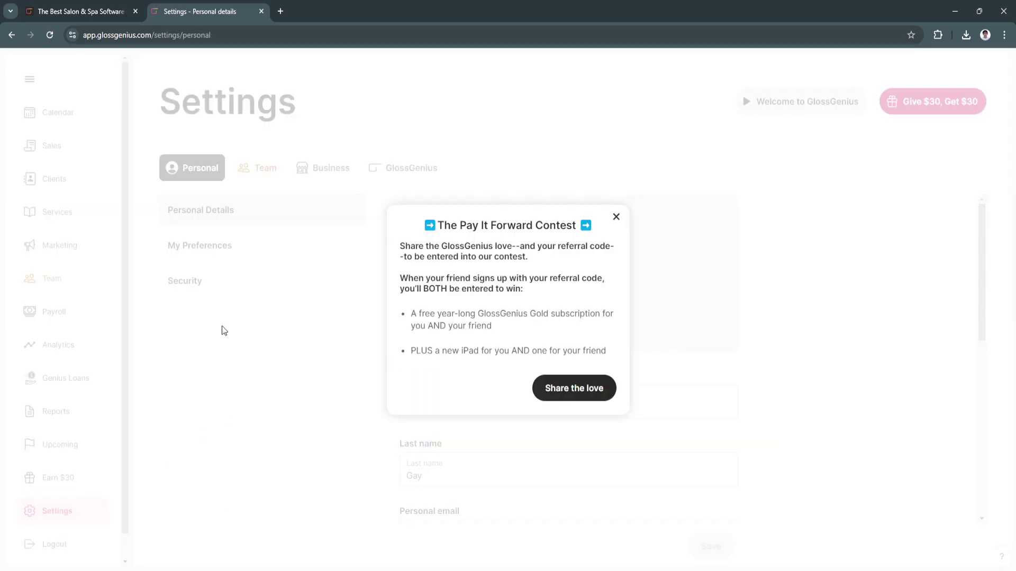
left_click(616, 217)
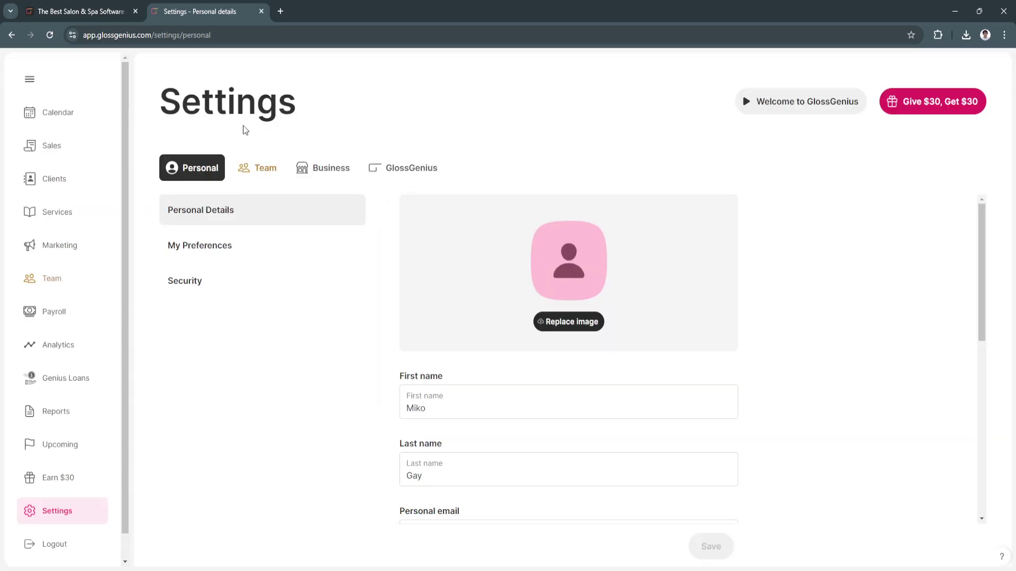
left_click(35, 86)
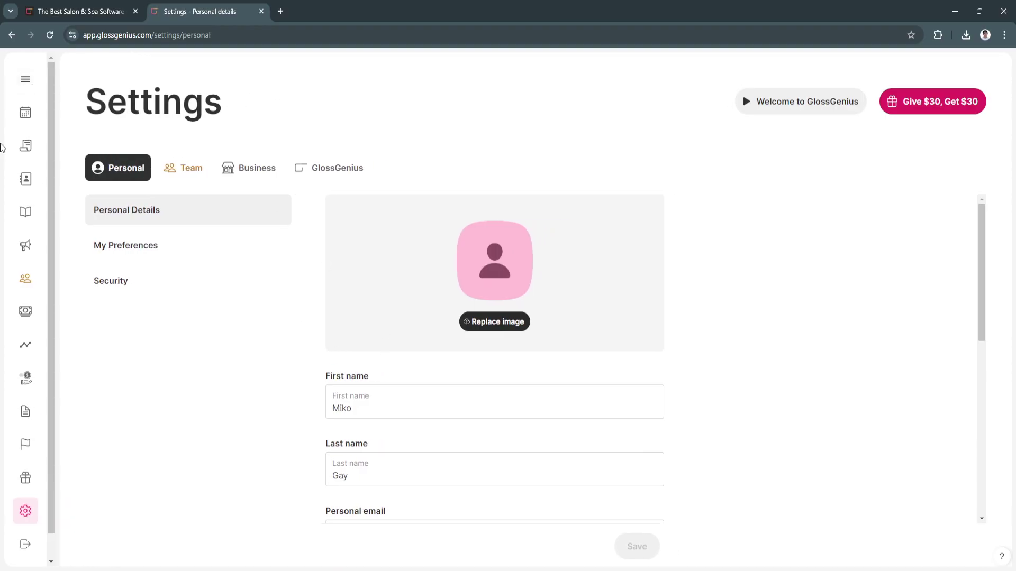
left_click(26, 120)
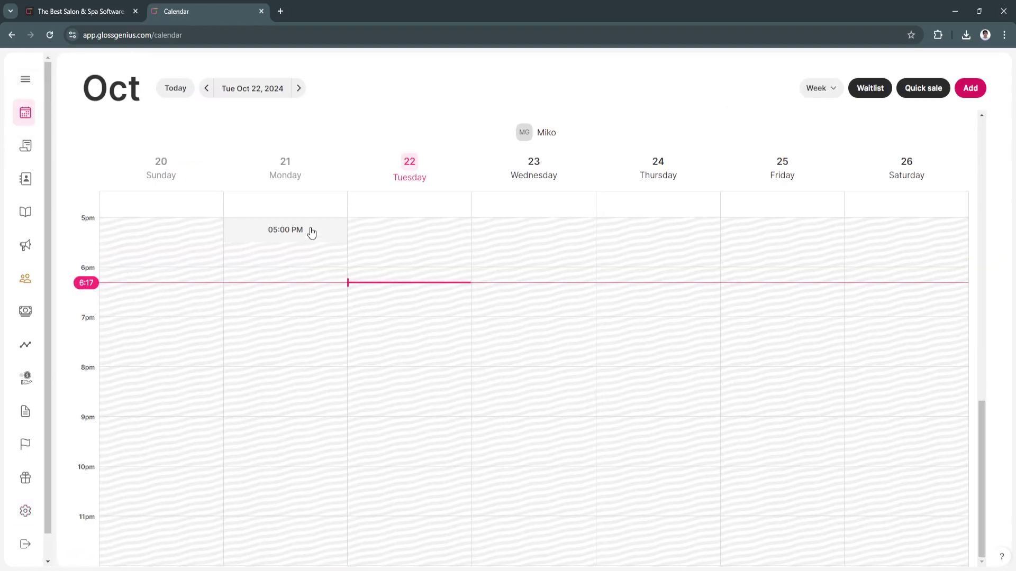